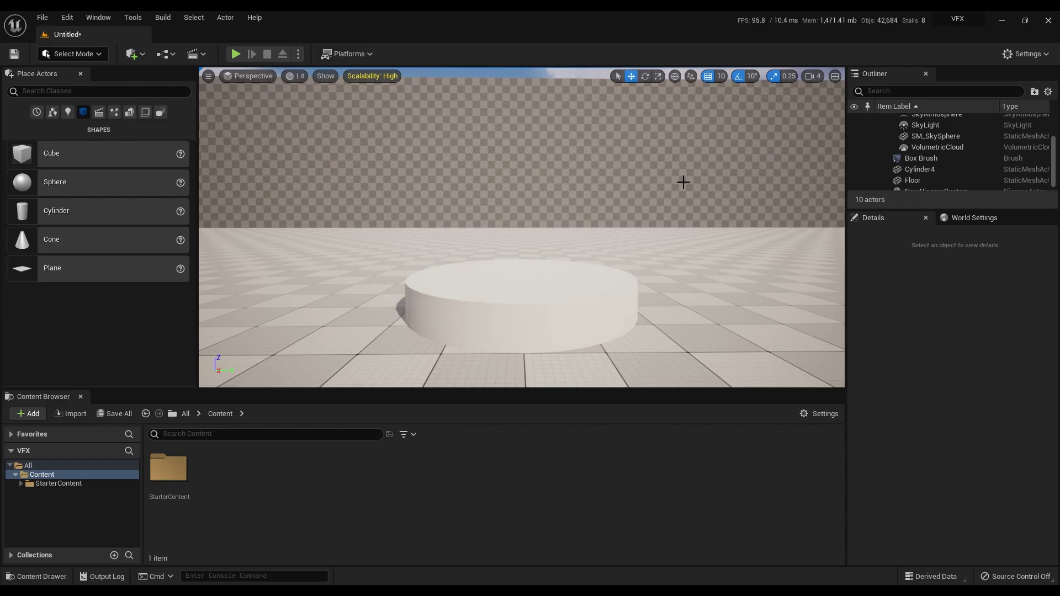
- Import the Smoke-Alpha02 texture into /Game and preview it in the Texture Editor
{"action": "right_click", "coordinate": [234, 477]}
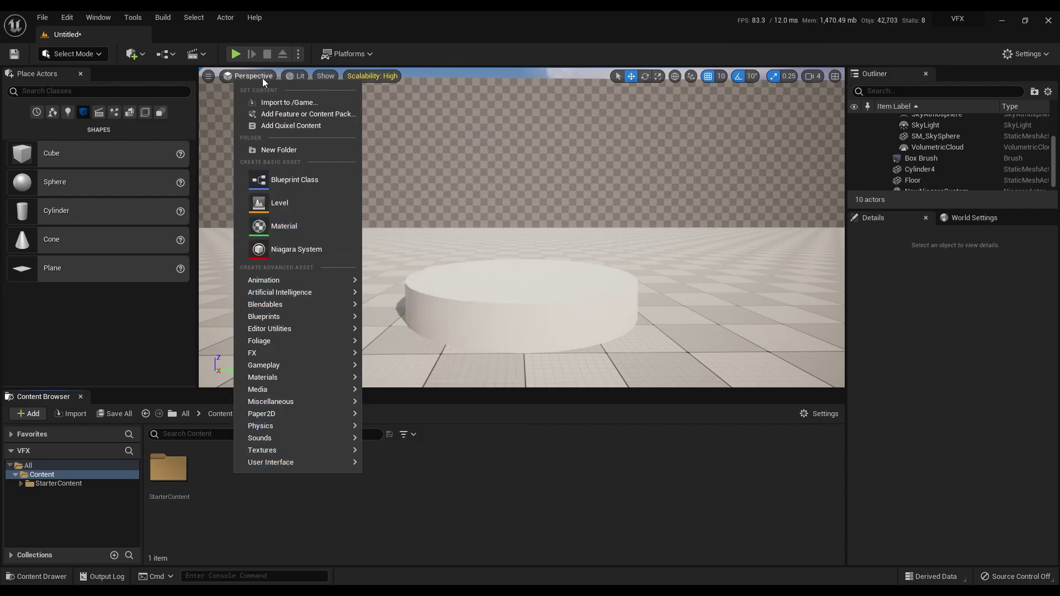
{"action": "left_click", "coordinate": [333, 103]}
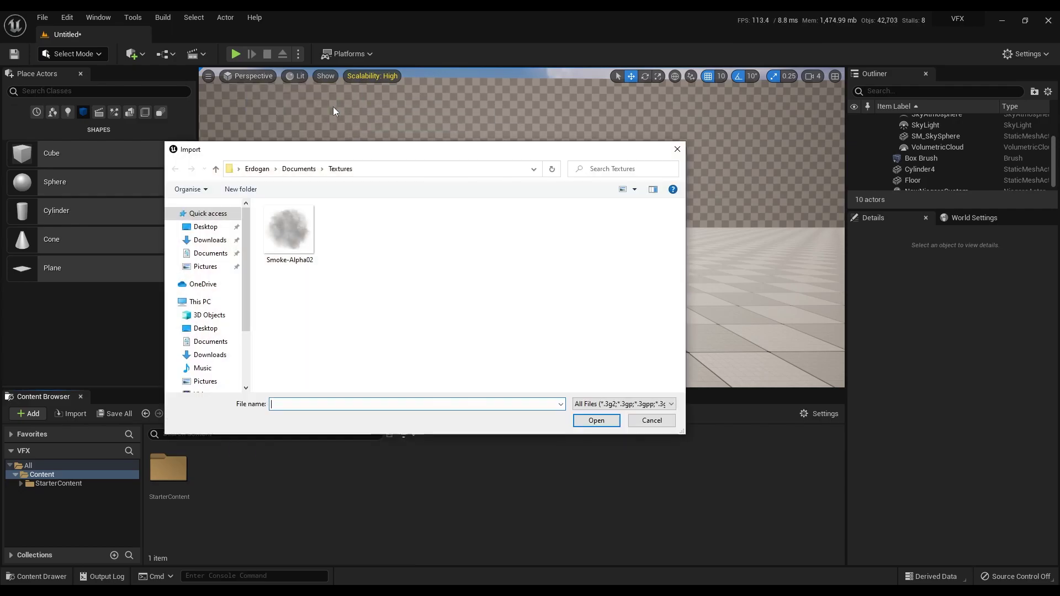
{"action": "left_click", "coordinate": [310, 234]}
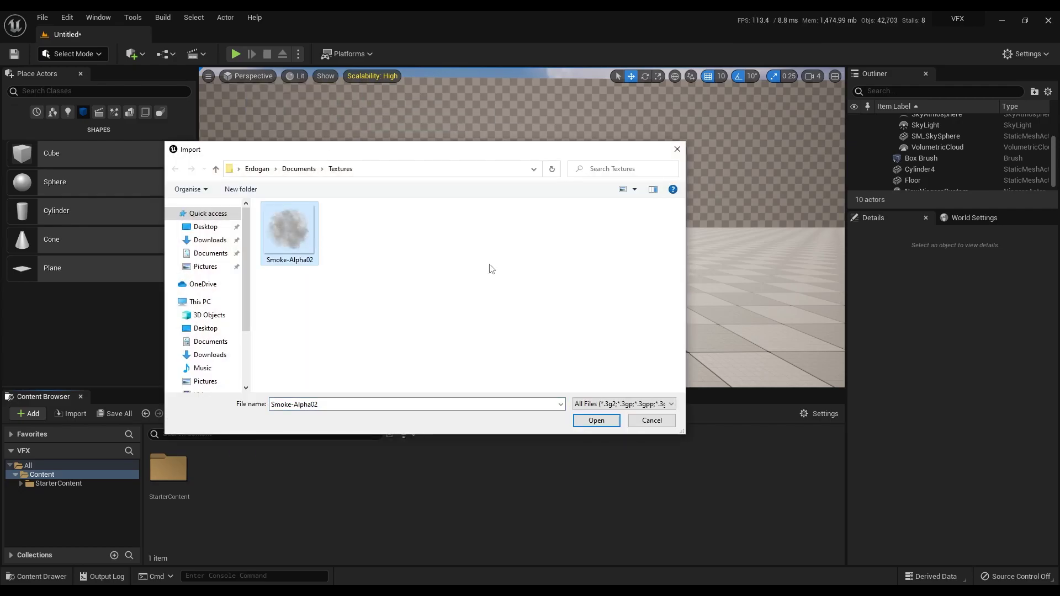
{"action": "left_click", "coordinate": [588, 422]}
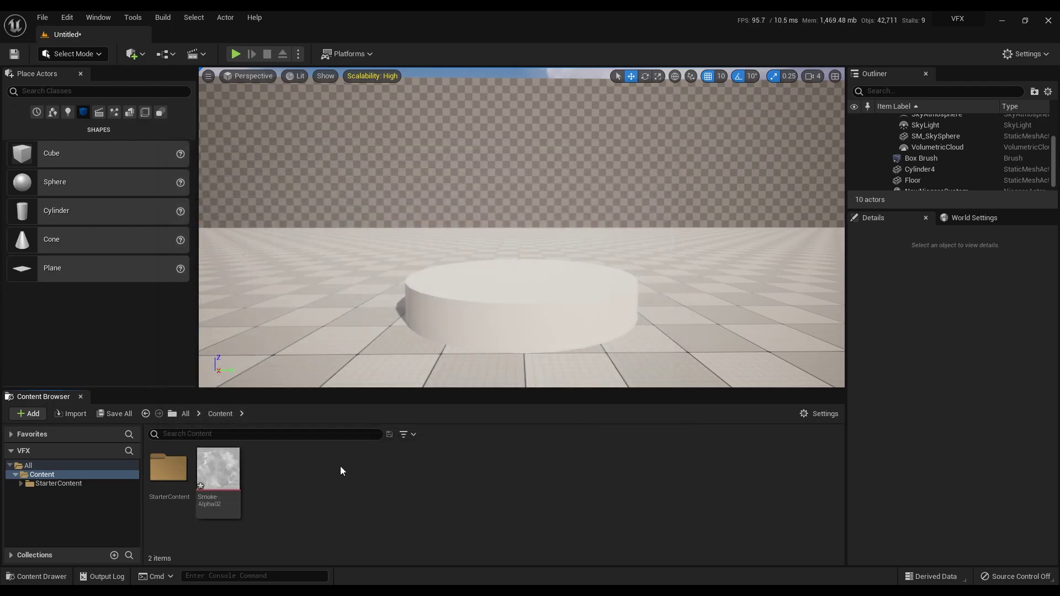
{"action": "double_click", "coordinate": [224, 468]}
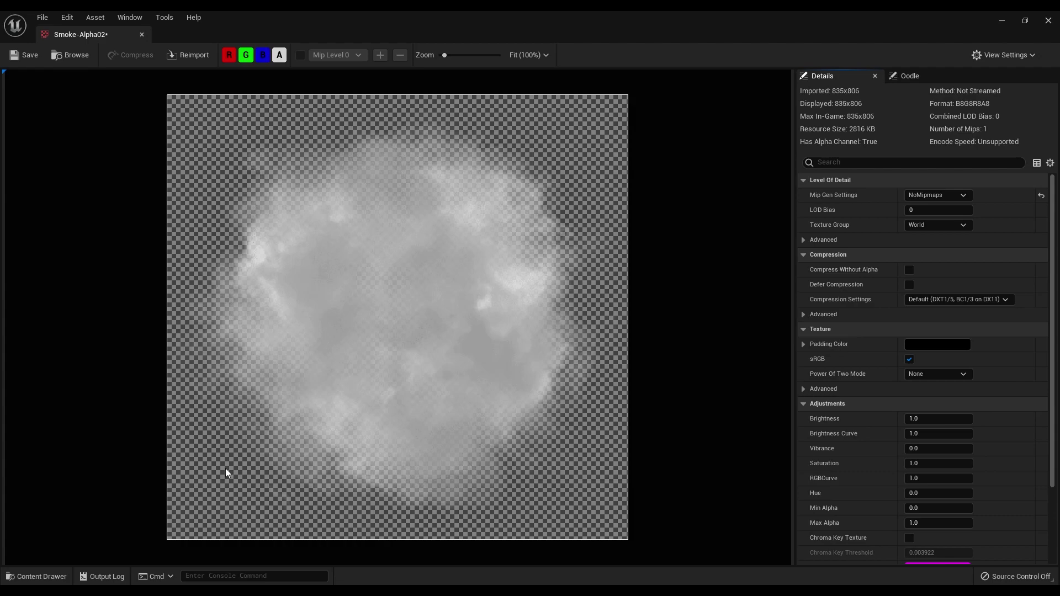
- Close the texture view and add a new material named Fire_MAT in the Content folder
{"action": "left_click", "coordinate": [1054, 19]}
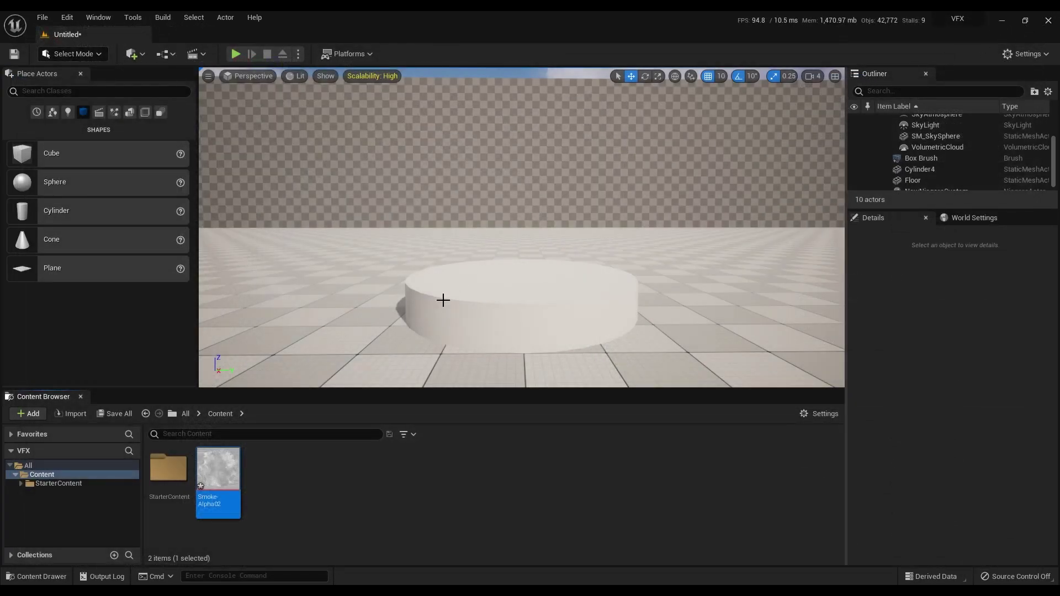
{"action": "right_click", "coordinate": [322, 477]}
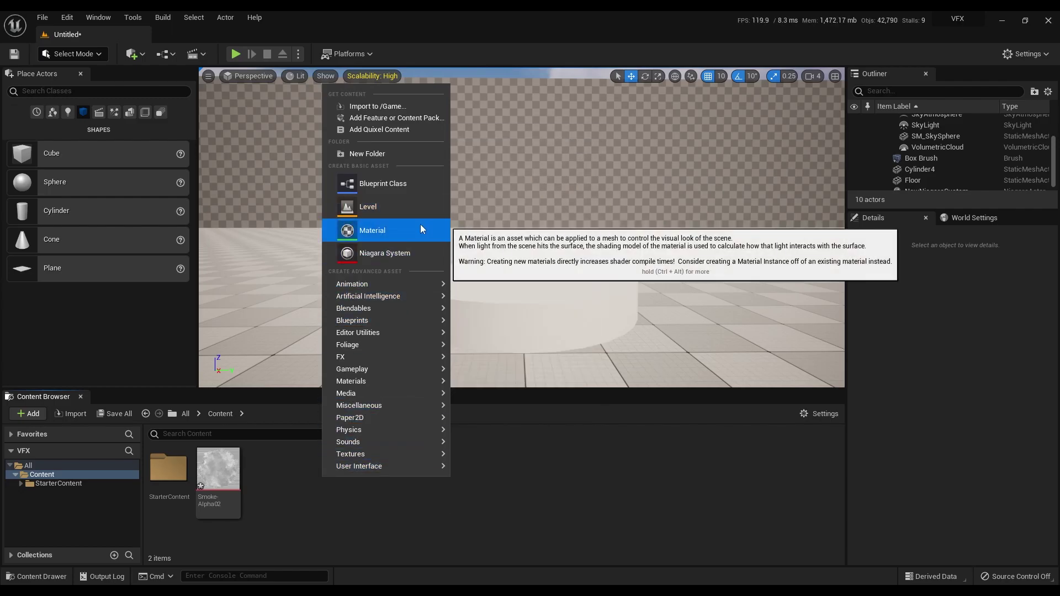
{"action": "left_click", "coordinate": [436, 229]}
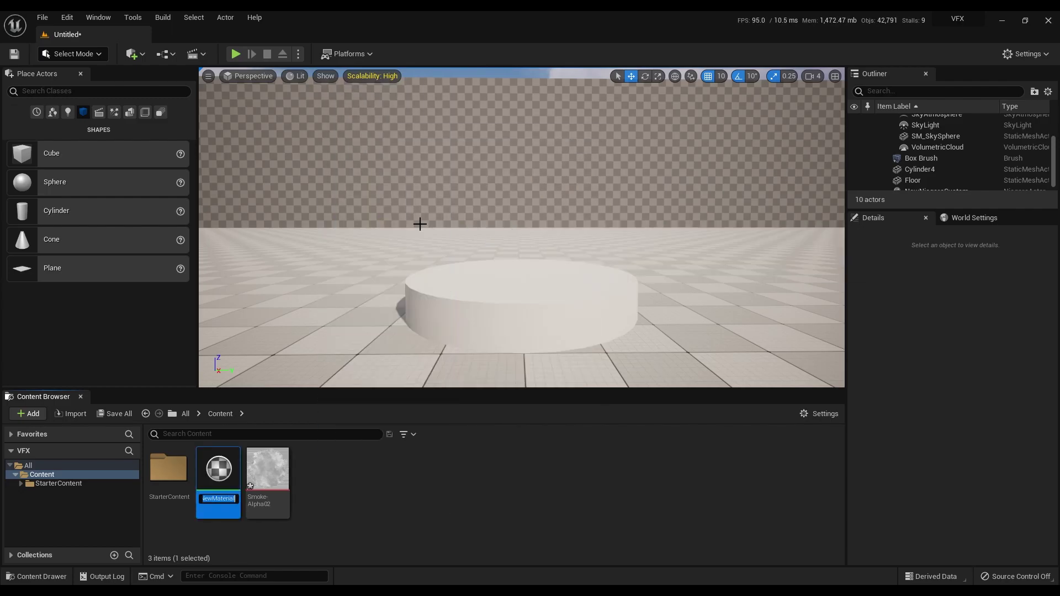
{"action": "type", "text": "s"}
{"action": "key", "text": "BackSpace"}
{"action": "type", "text": "Fire_MAT"}
{"action": "key", "text": "Return"}
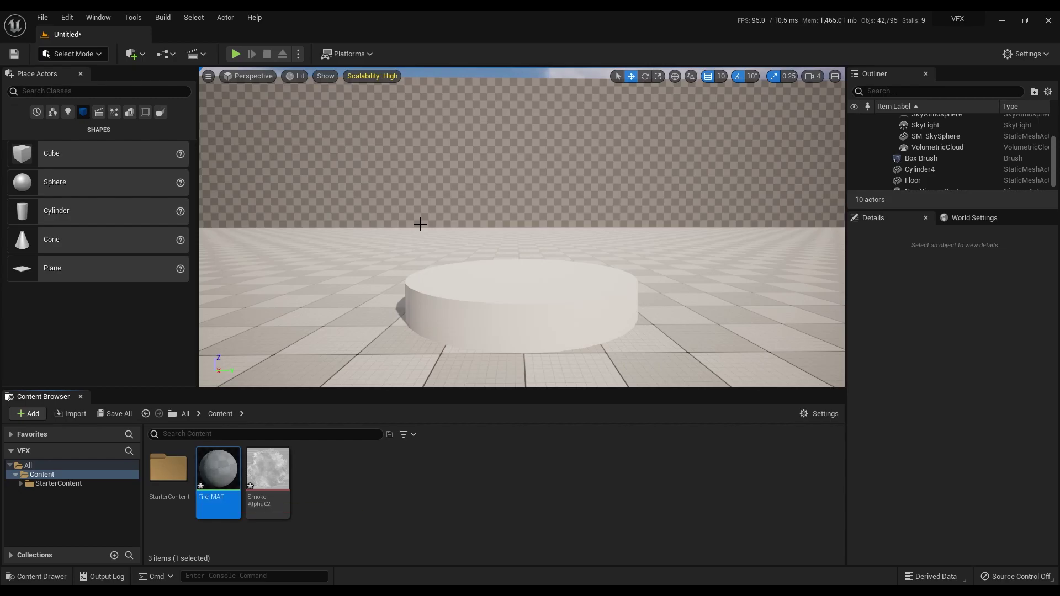
- In Fire_MAT, set Blend Mode to Translucent, Shading Model to Unlit, and enable Two Sided
{"action": "double_click", "coordinate": [218, 477]}
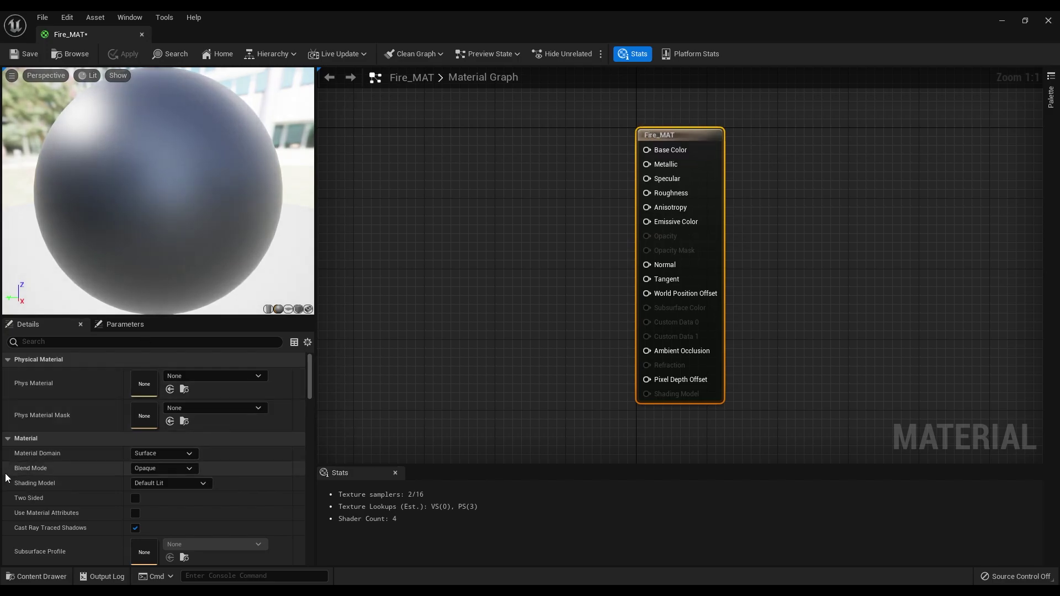
{"action": "left_click", "coordinate": [165, 468]}
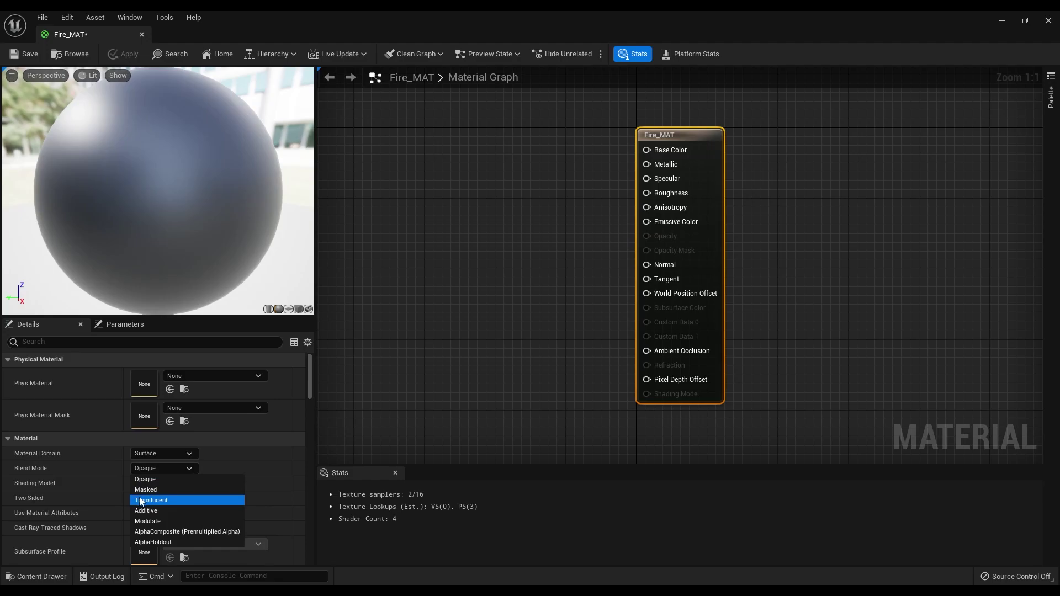
{"action": "left_click", "coordinate": [180, 500]}
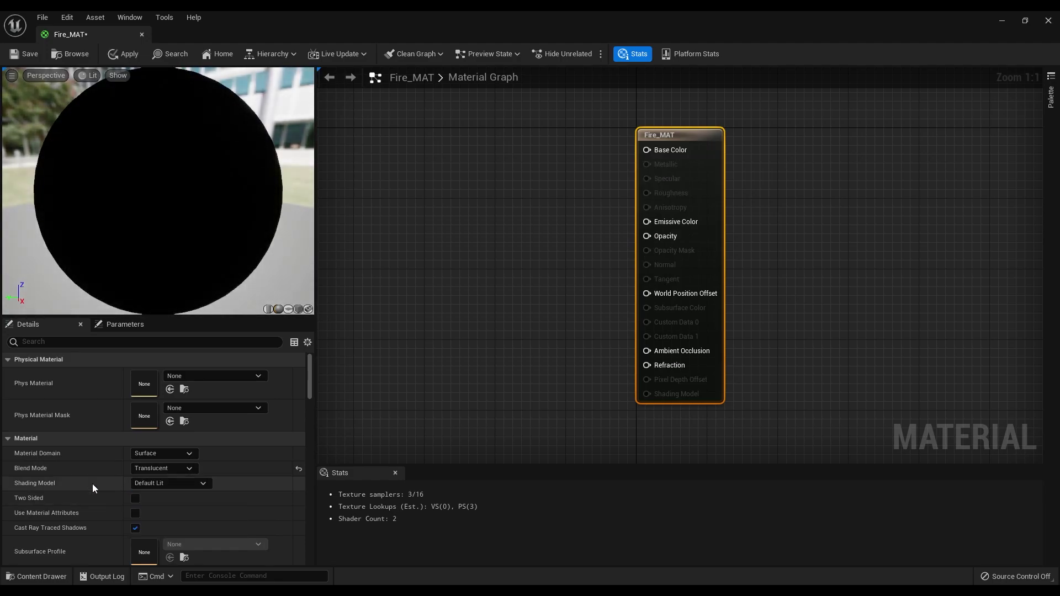
{"action": "left_click", "coordinate": [164, 483]}
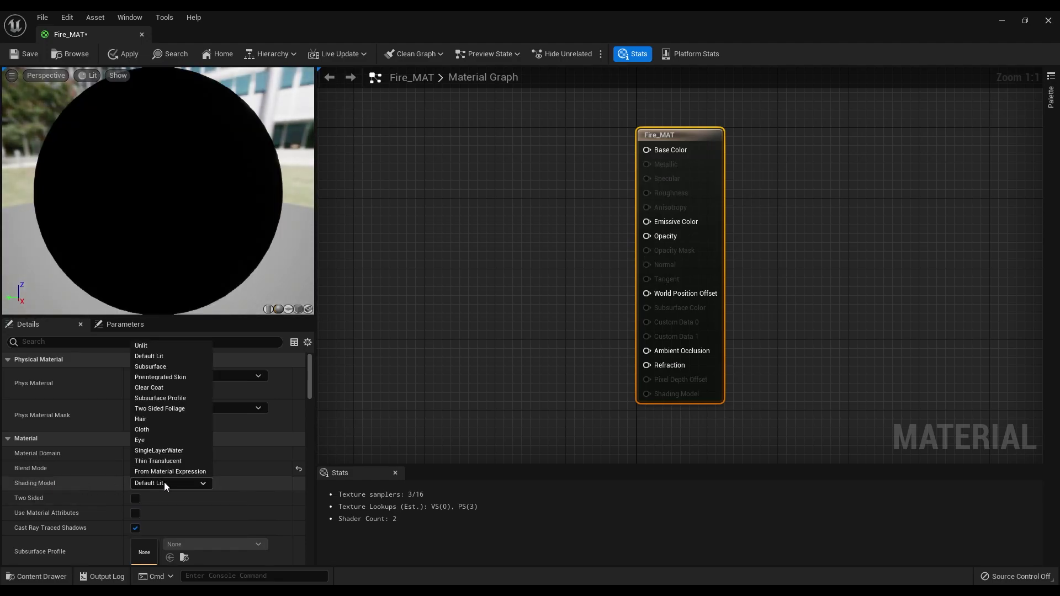
{"action": "left_click", "coordinate": [160, 348]}
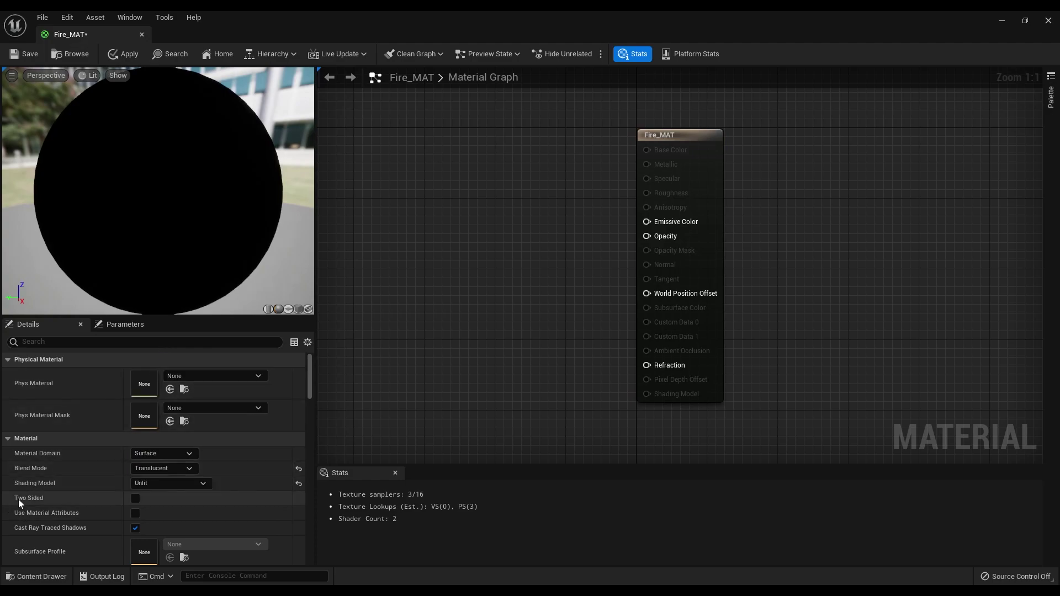
{"action": "left_click", "coordinate": [137, 499]}
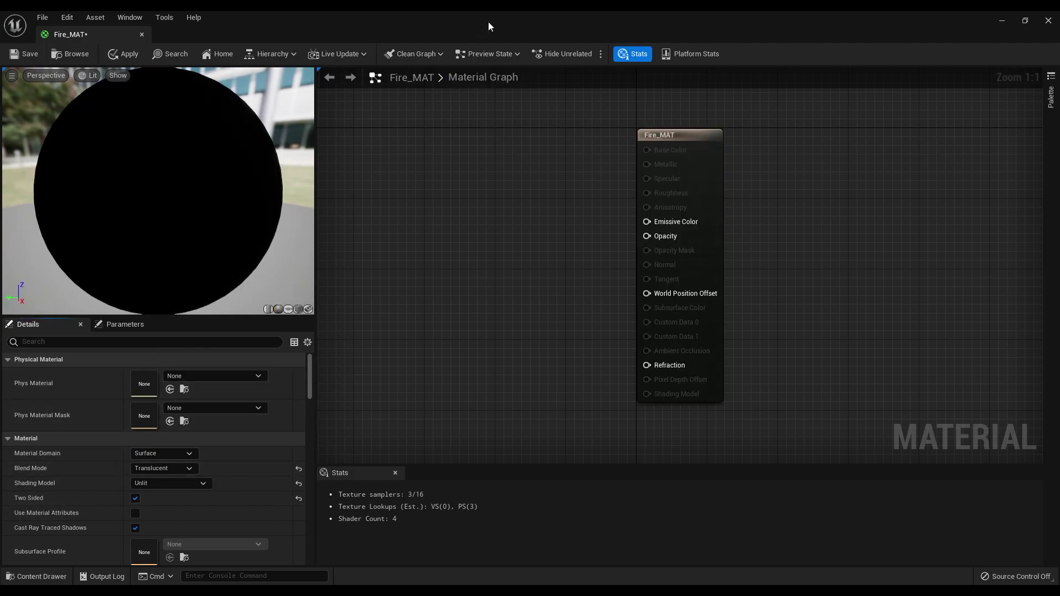
- Drag Smoke-Alpha02 into the Fire_MAT graph as a Texture Sample left of the output
{"action": "left_click_drag", "start_coordinate": [488, 26], "coordinate": [604, 137]}
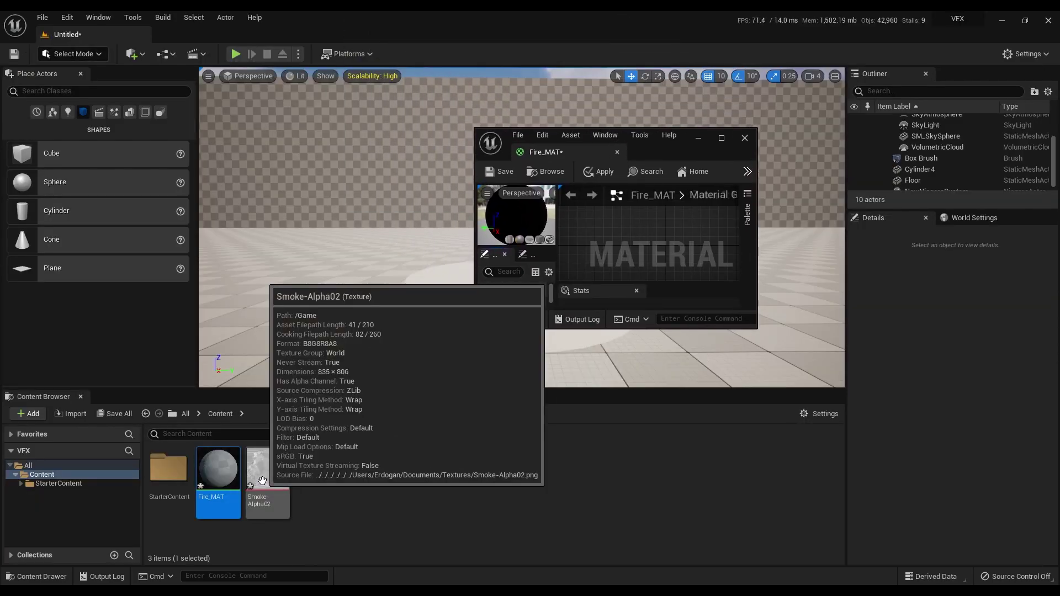
{"action": "left_click_drag", "start_coordinate": [262, 481], "coordinate": [586, 242]}
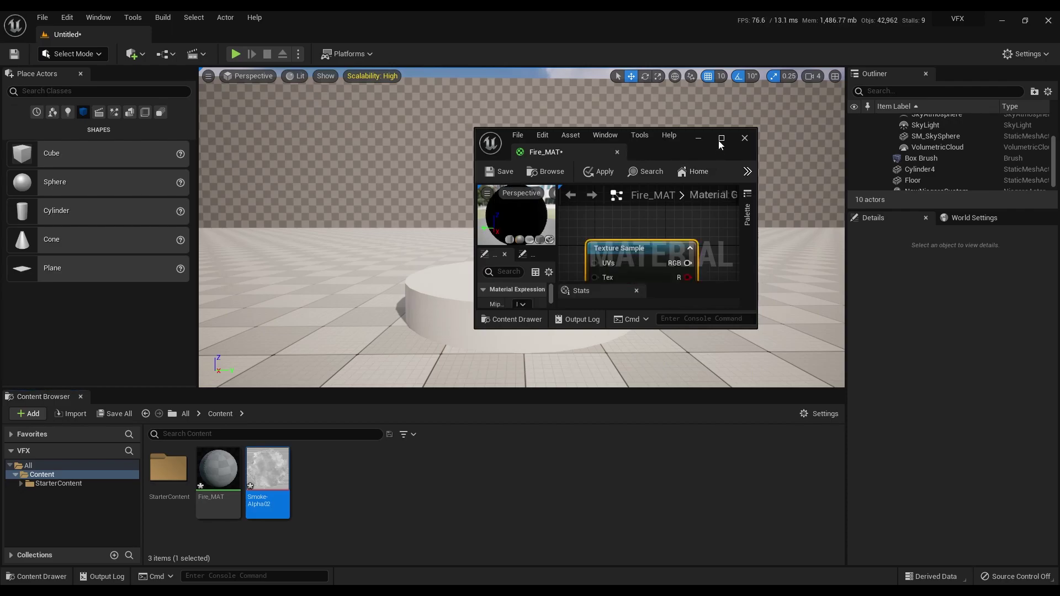
{"action": "left_click", "coordinate": [721, 138]}
{"action": "left_click_drag", "start_coordinate": [384, 136], "coordinate": [413, 284]}
{"action": "right_click_drag", "start_coordinate": [455, 223], "coordinate": [540, 241]}
{"action": "left_click_drag", "start_coordinate": [504, 299], "coordinate": [445, 300]}
{"action": "left_click", "coordinate": [500, 252]}
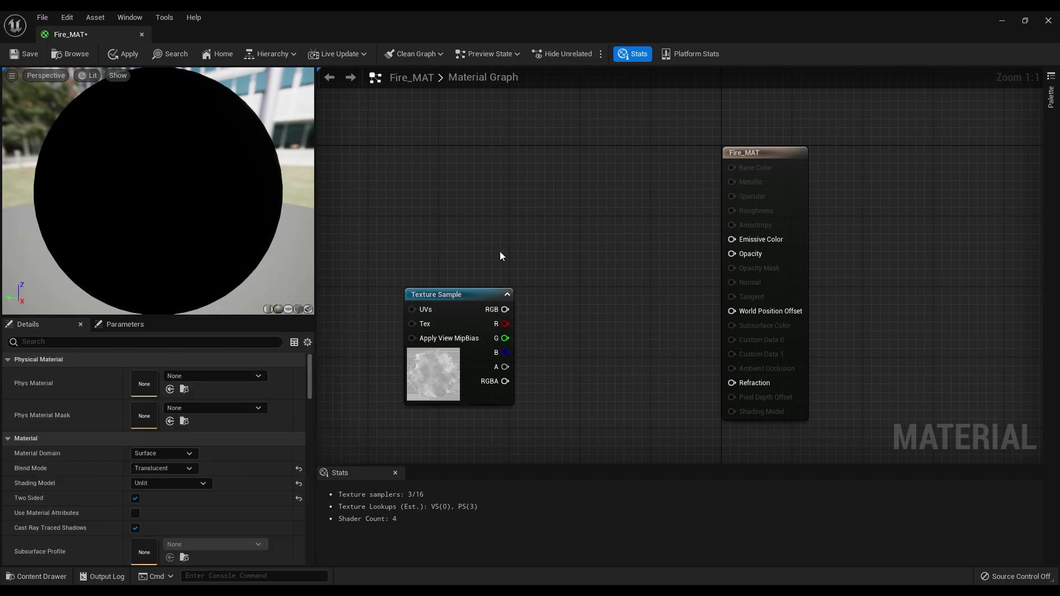
- Add a Particle Color node above the Texture Sample
{"action": "right_click", "coordinate": [473, 183]}
{"action": "type", "text": "PARTICLE"}
{"action": "key", "text": "Return"}
{"action": "left_click_drag", "start_coordinate": [501, 189], "coordinate": [467, 164]}
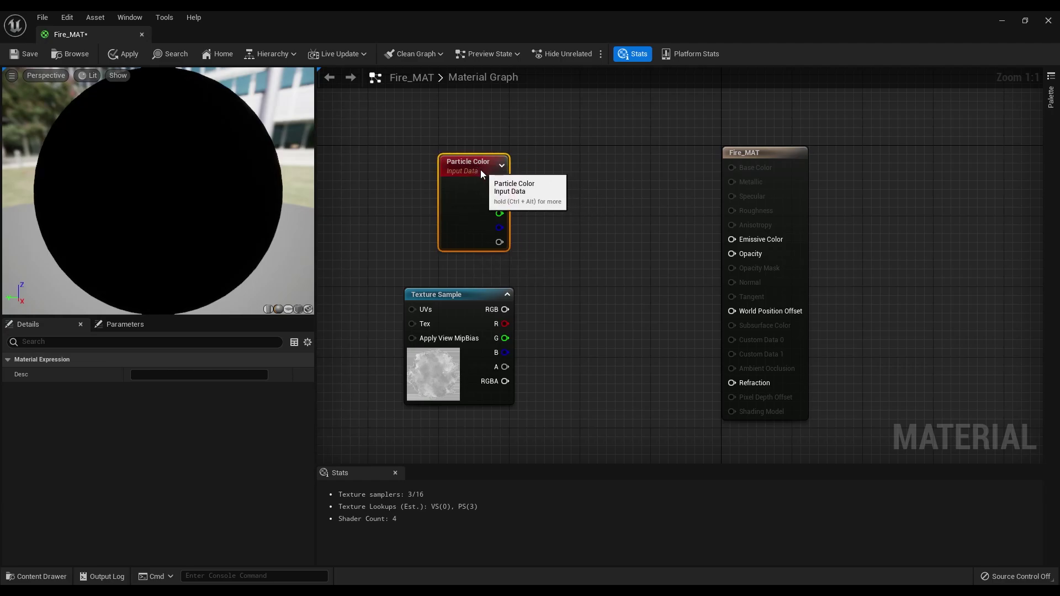
{"action": "left_click", "coordinate": [593, 239]}
{"action": "right_click_drag", "start_coordinate": [593, 239], "coordinate": [547, 254]}
- Add a Multiply node and duplicate it with copy and paste
{"action": "right_click", "coordinate": [538, 219]}
{"action": "type", "text": "MULT"}
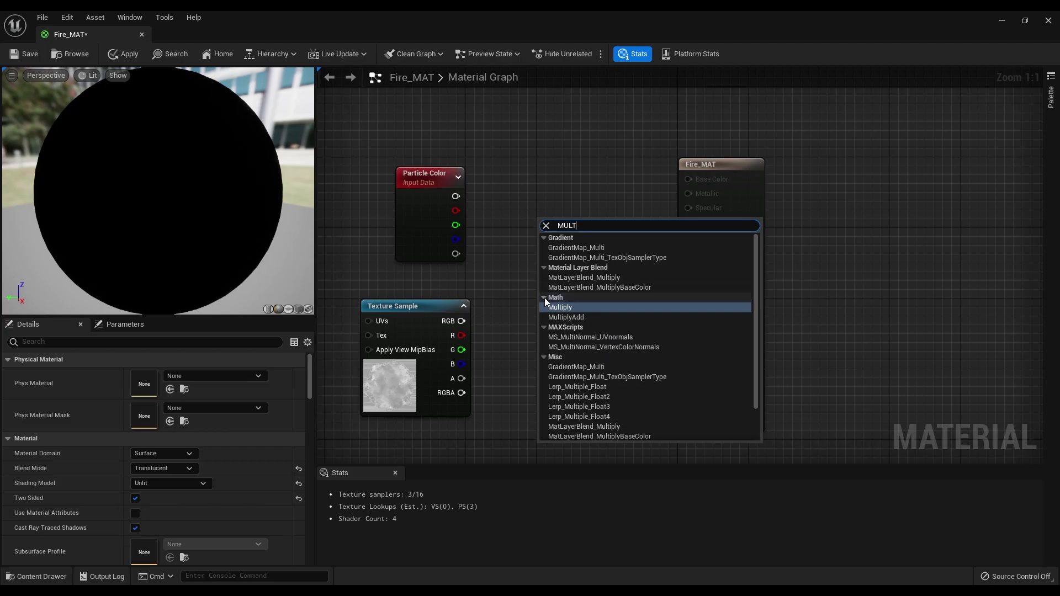
{"action": "left_click", "coordinate": [595, 306]}
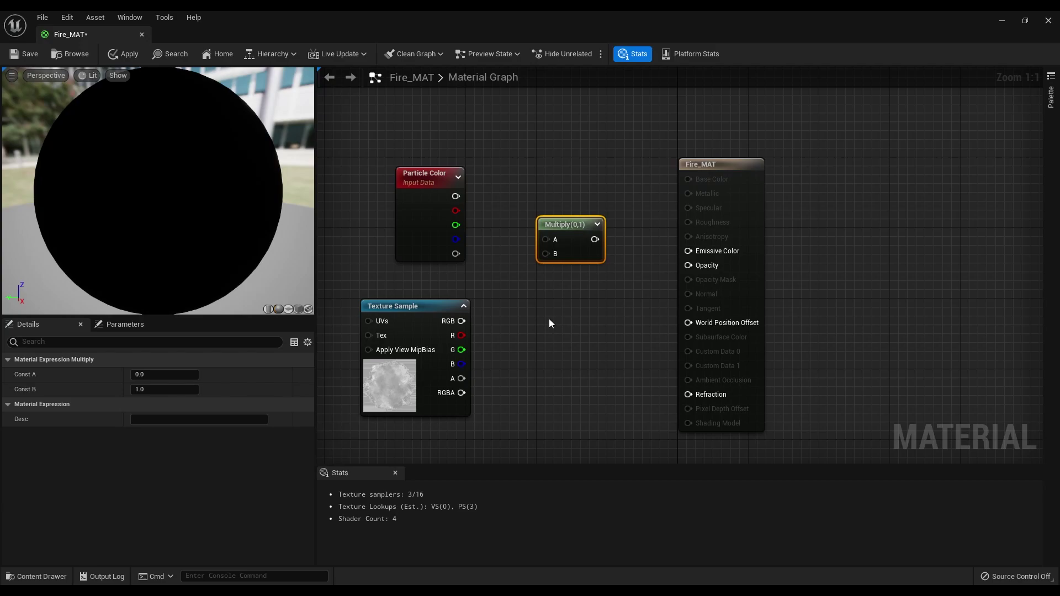
{"action": "key", "text": "ctrl+c"}
{"action": "key", "text": "ctrl+v"}
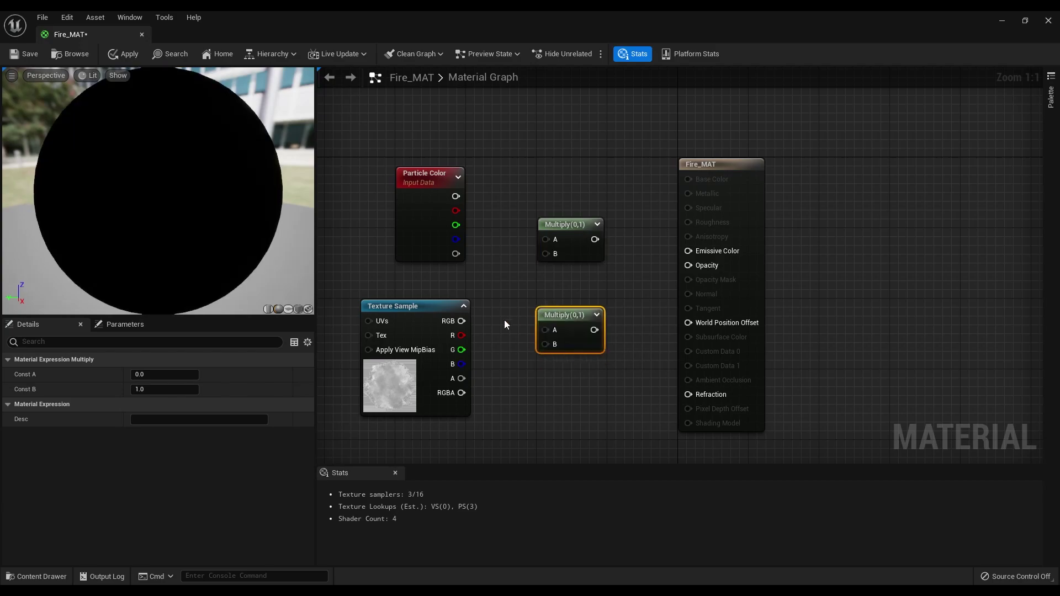
- Multiply Particle Color by the smoke texture's RGB in the first Multiply node
{"action": "right_click_drag", "start_coordinate": [500, 303], "coordinate": [495, 296]}
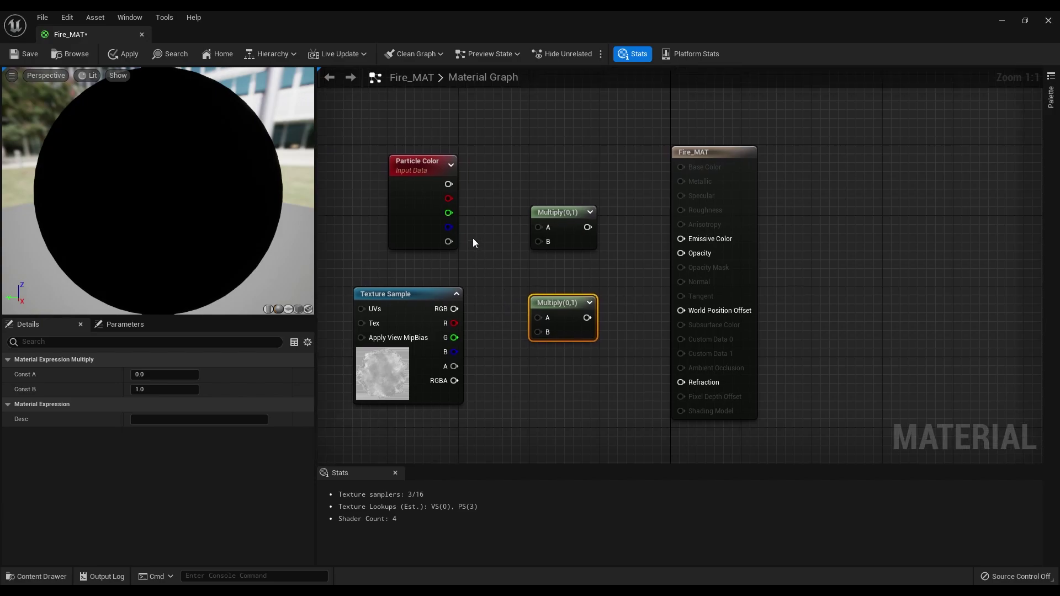
{"action": "left_click_drag", "start_coordinate": [446, 185], "coordinate": [544, 232]}
{"action": "left_click_drag", "start_coordinate": [454, 308], "coordinate": [683, 240]}
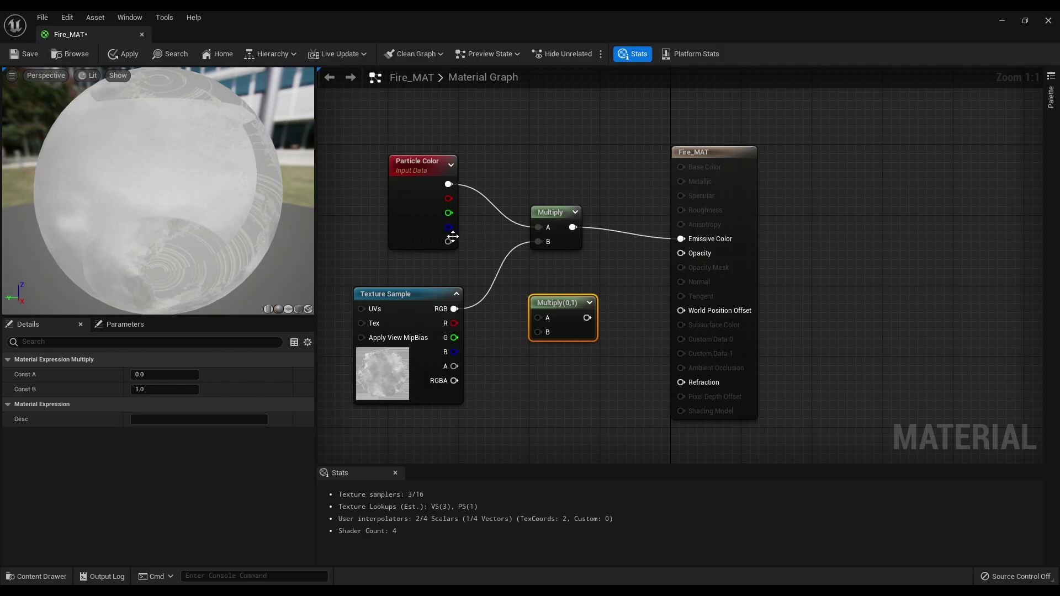
- Multiply the particle alpha by the texture alpha in the second Multiply, then save Fire_MAT
{"action": "left_click_drag", "start_coordinate": [448, 242], "coordinate": [538, 317]}
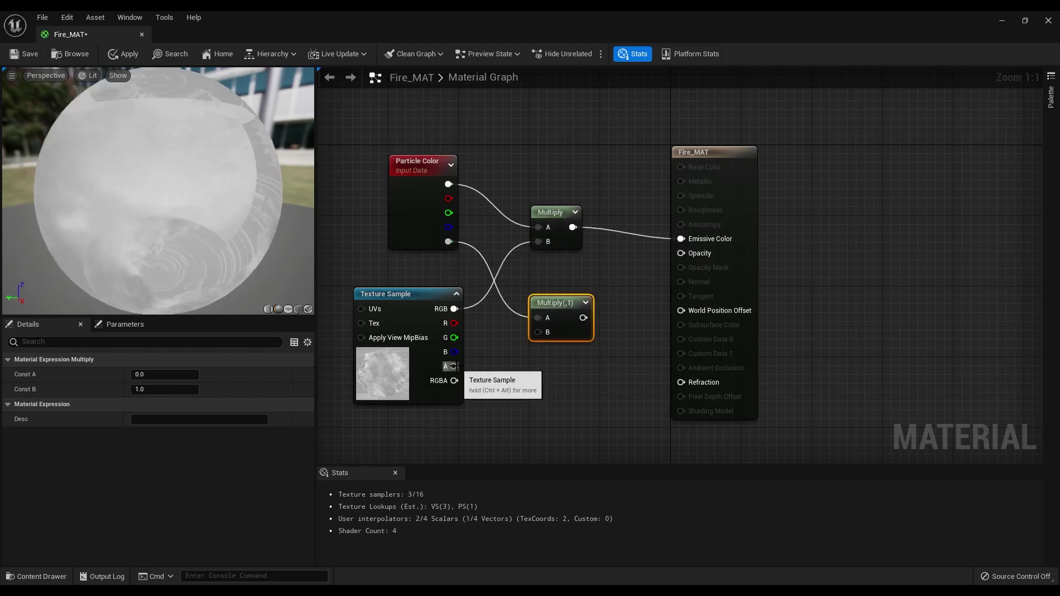
{"action": "left_click_drag", "start_coordinate": [453, 366], "coordinate": [681, 253]}
{"action": "mouse_move", "coordinate": [246, 209]}
{"action": "left_mouse_down"}
{"action": "mouse_move", "coordinate": [177, 209]}
{"action": "mouse_move", "coordinate": [232, 195]}
{"action": "left_mouse_up"}
{"action": "left_click", "coordinate": [27, 55]}
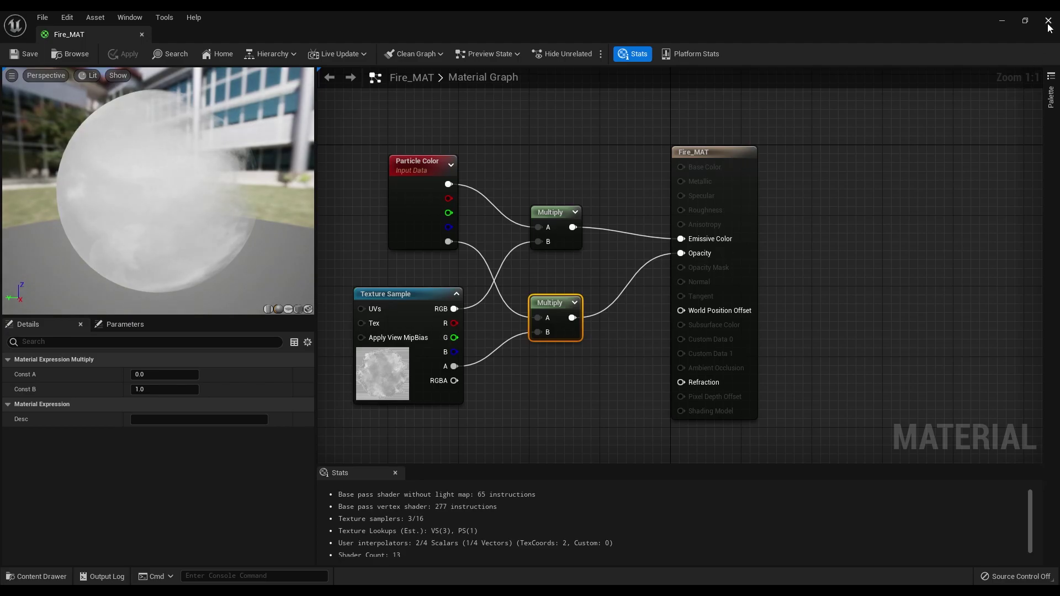
- Start a new Niagara System and add the Fountain emitter template to it
{"action": "left_click", "coordinate": [1049, 23]}
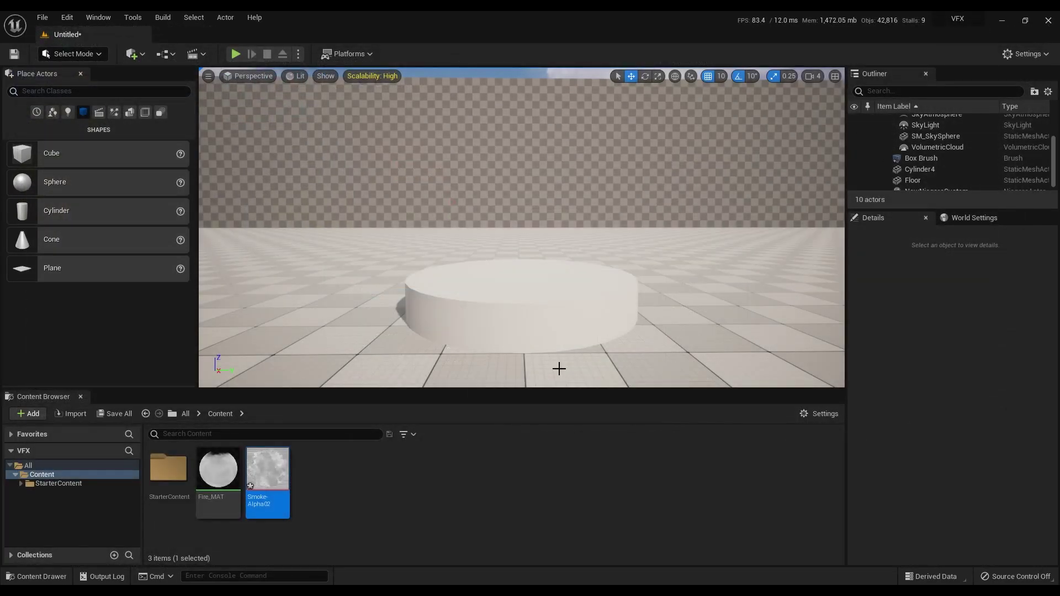
{"action": "right_click", "coordinate": [331, 468]}
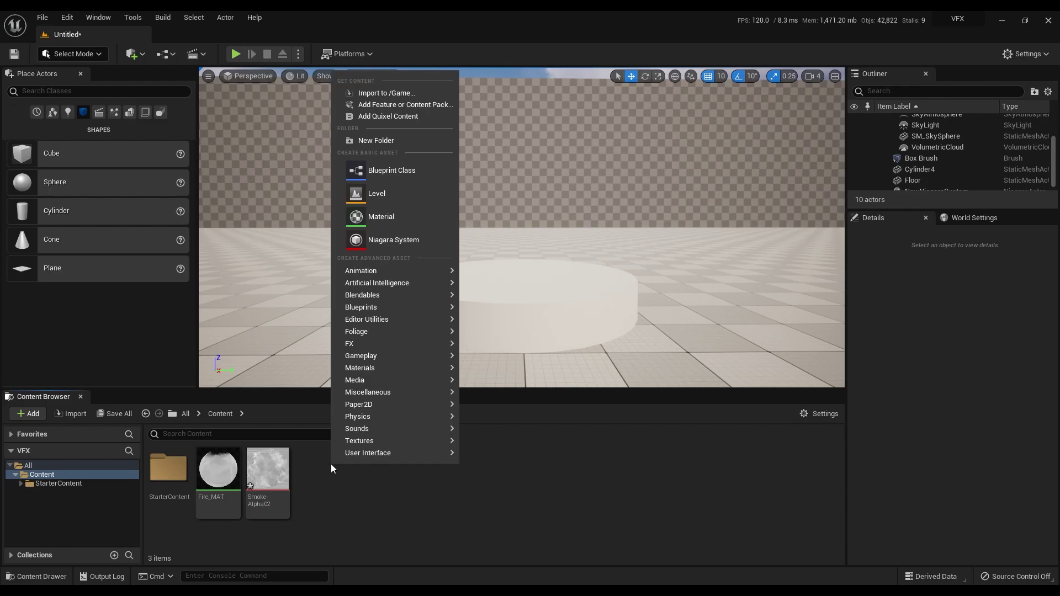
{"action": "left_click", "coordinate": [432, 241]}
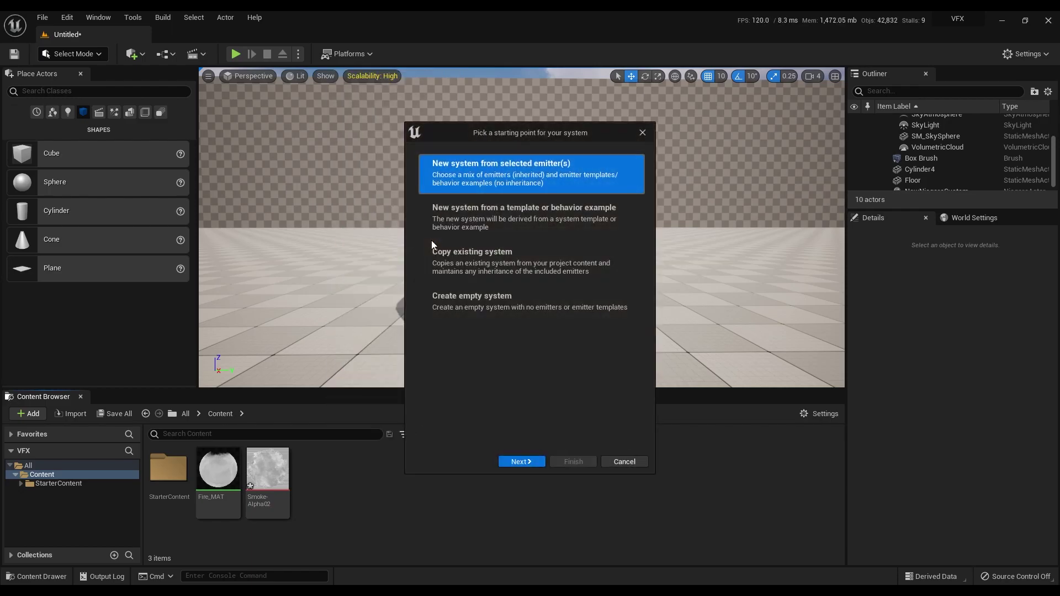
{"action": "left_click", "coordinate": [525, 460]}
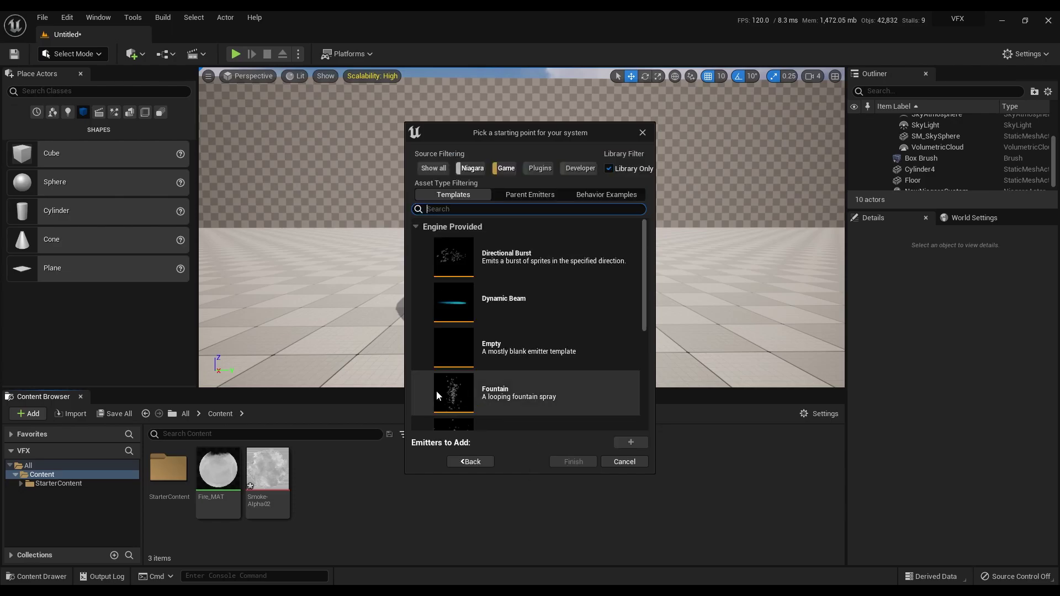
{"action": "left_click", "coordinate": [569, 395]}
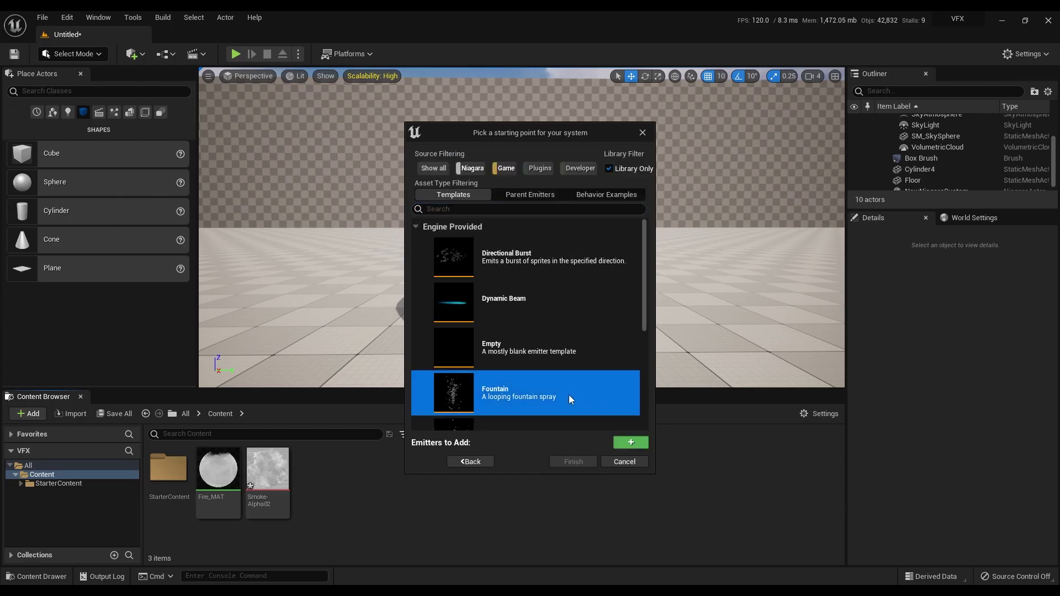
{"action": "left_click", "coordinate": [616, 443]}
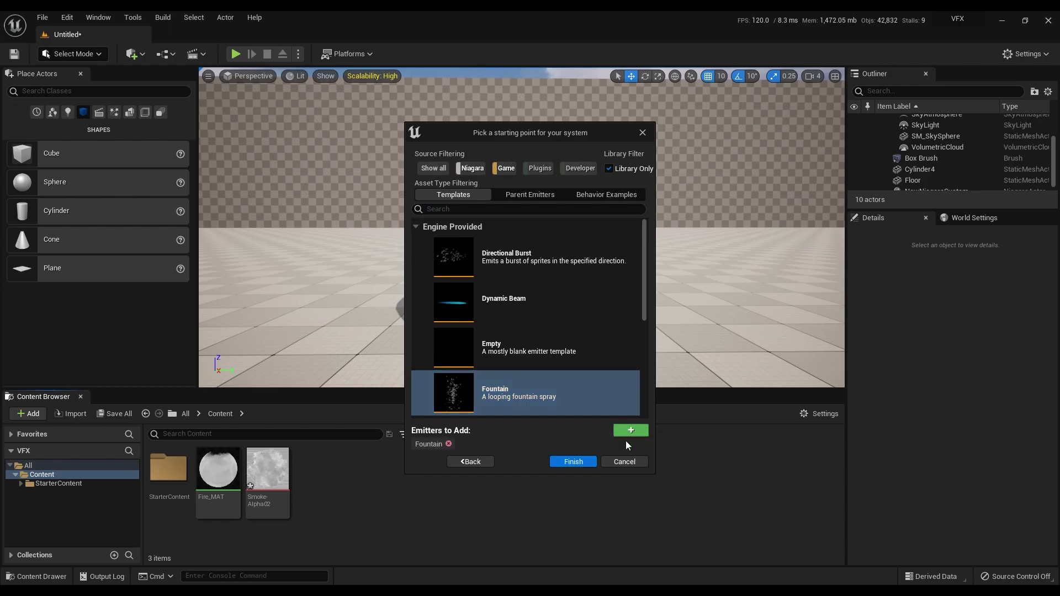
- Finish the wizard, name the system Fire_NS, and open it in the Niagara editor
{"action": "left_click", "coordinate": [574, 461]}
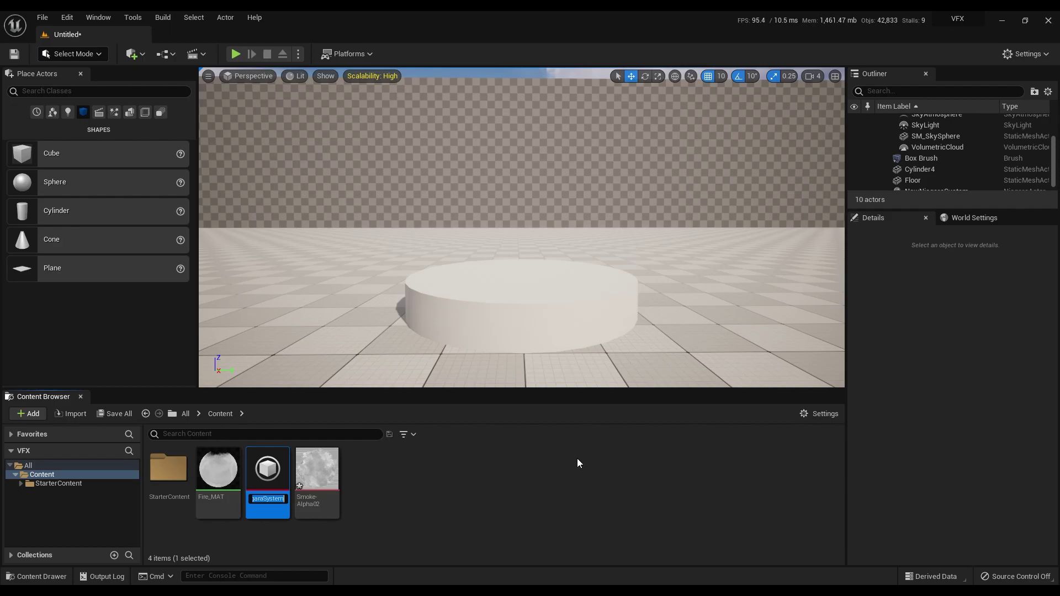
{"action": "type", "text": "f"}
{"action": "key", "text": "Return"}
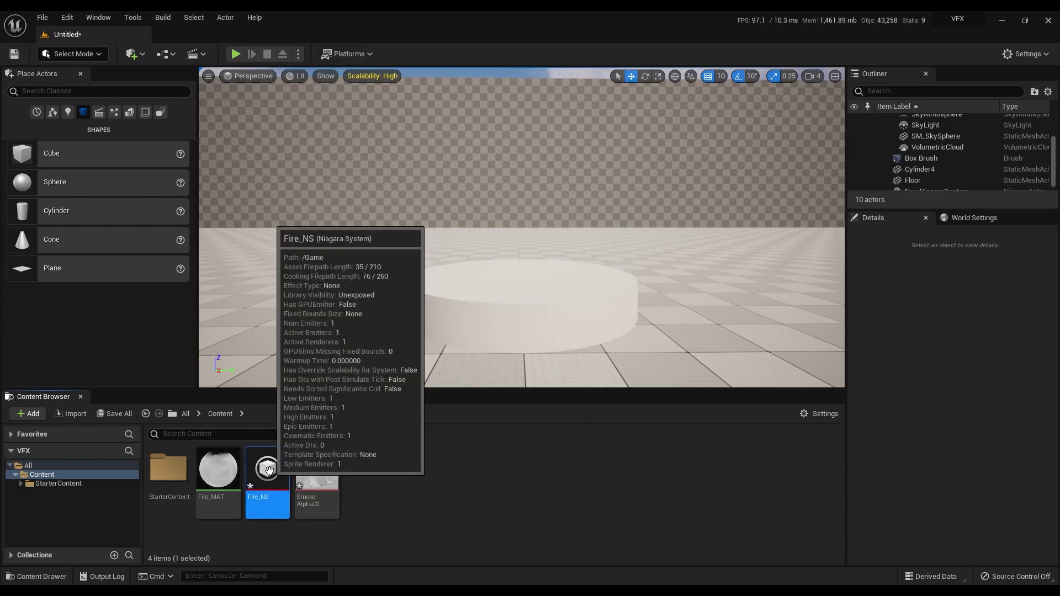
{"action": "double_click", "coordinate": [270, 474]}
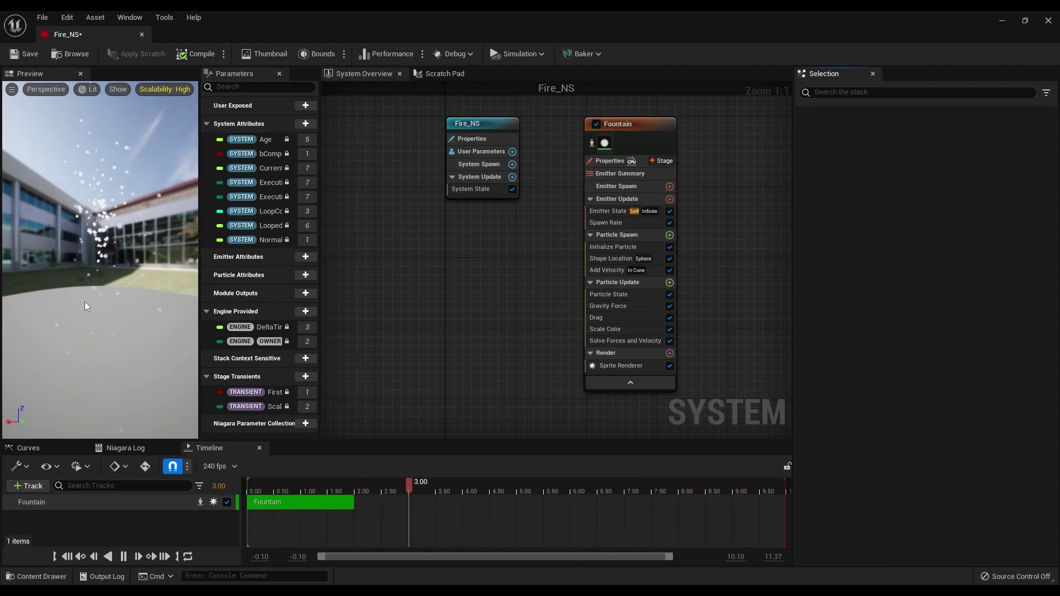
- In Preview Scene Settings, turn off Show Environment and darken Environment Color to 0.135417 grey
{"action": "left_click", "coordinate": [129, 17]}
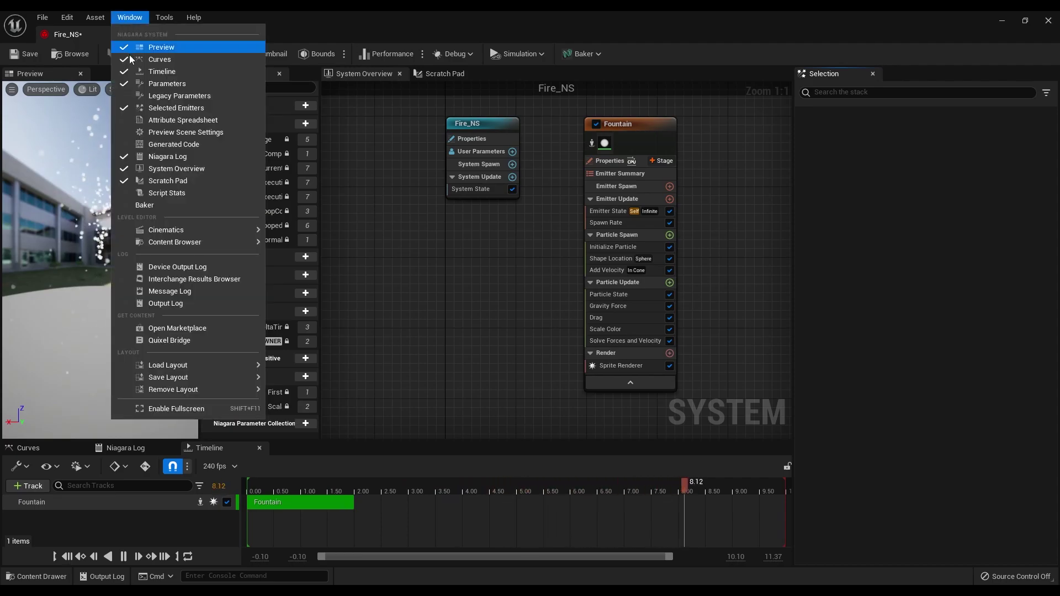
{"action": "left_click", "coordinate": [237, 133]}
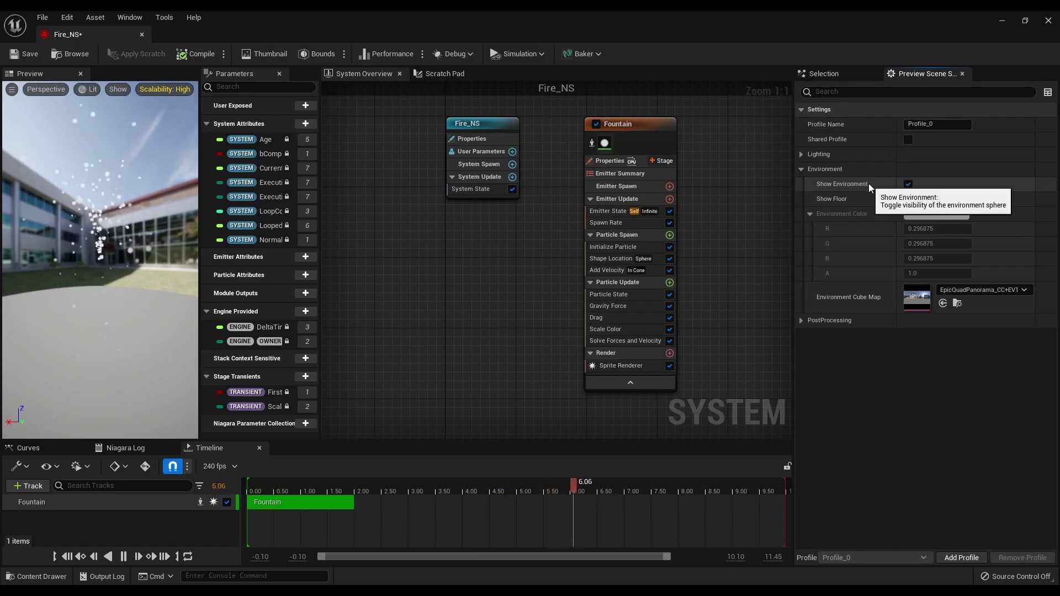
{"action": "left_click", "coordinate": [908, 185]}
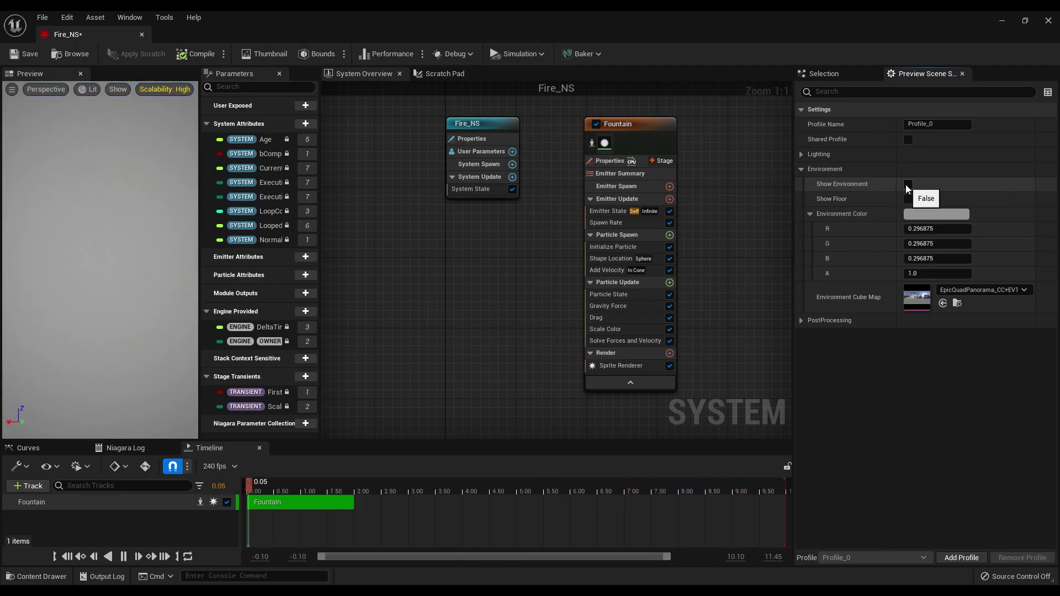
{"action": "left_click", "coordinate": [935, 215]}
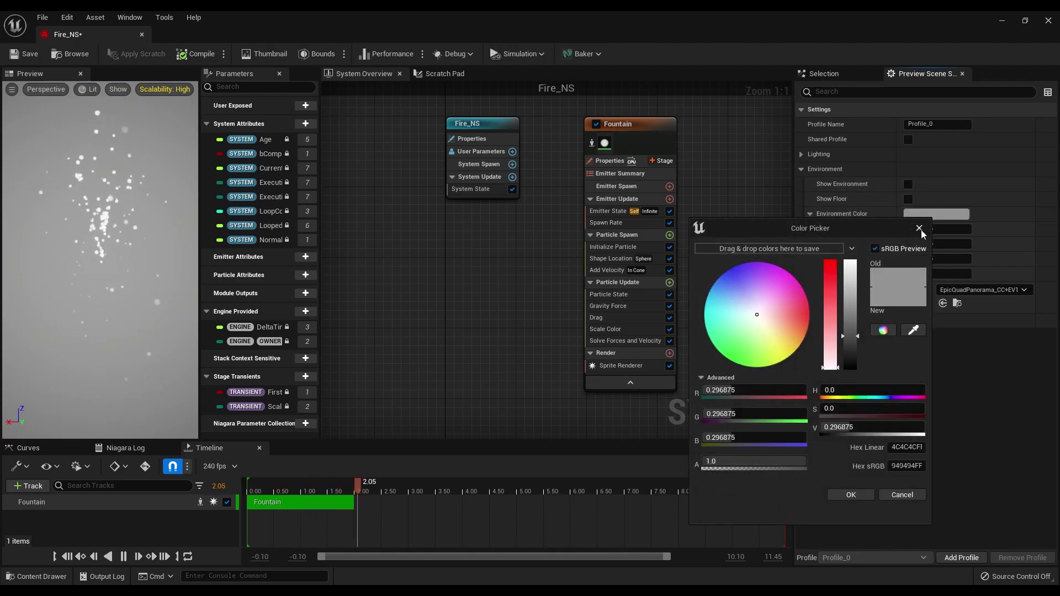
{"action": "left_click", "coordinate": [857, 340]}
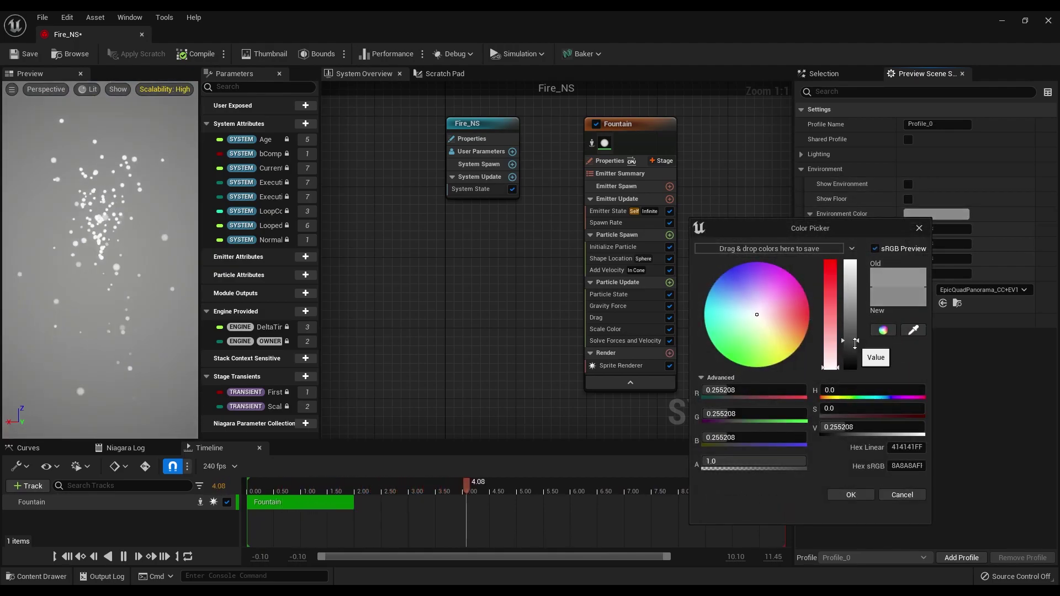
{"action": "left_click_drag", "start_coordinate": [855, 342], "coordinate": [854, 354]}
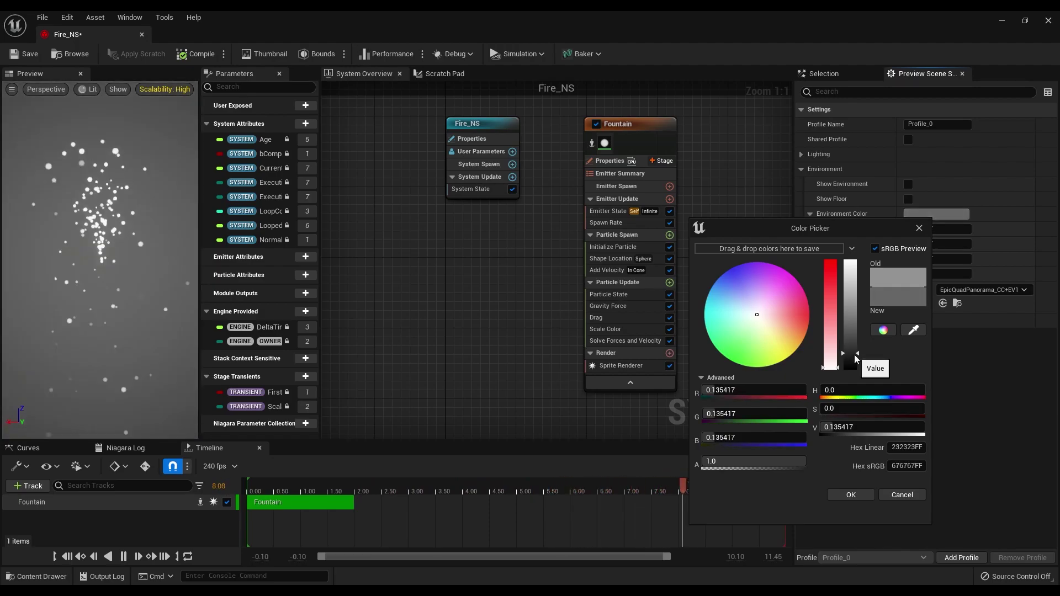
- Confirm the dark background and delete the Fountain emitter's Gravity Force module
{"action": "left_click", "coordinate": [853, 495]}
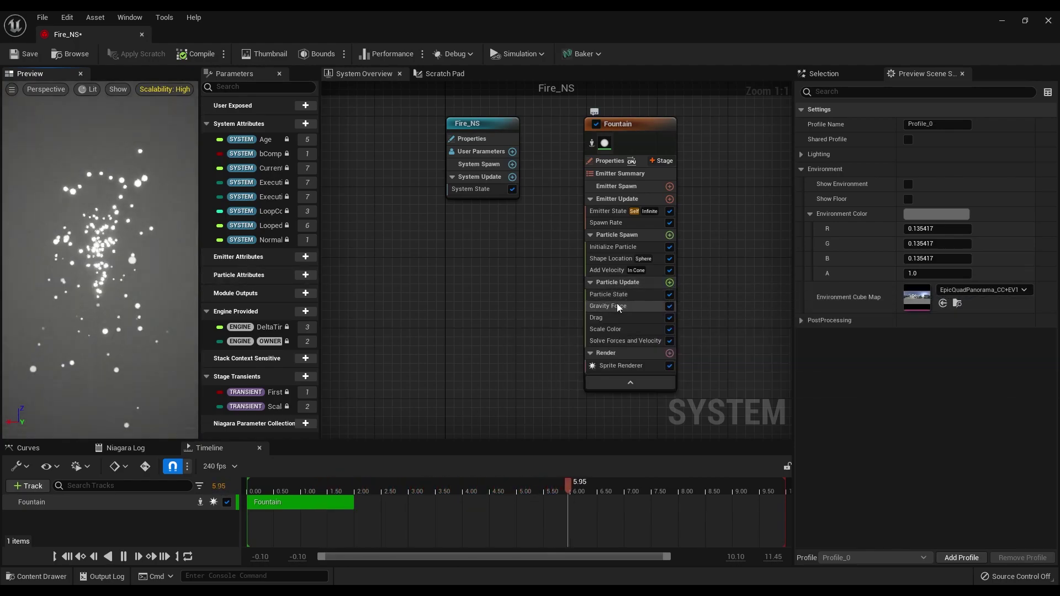
{"action": "left_click", "coordinate": [647, 307]}
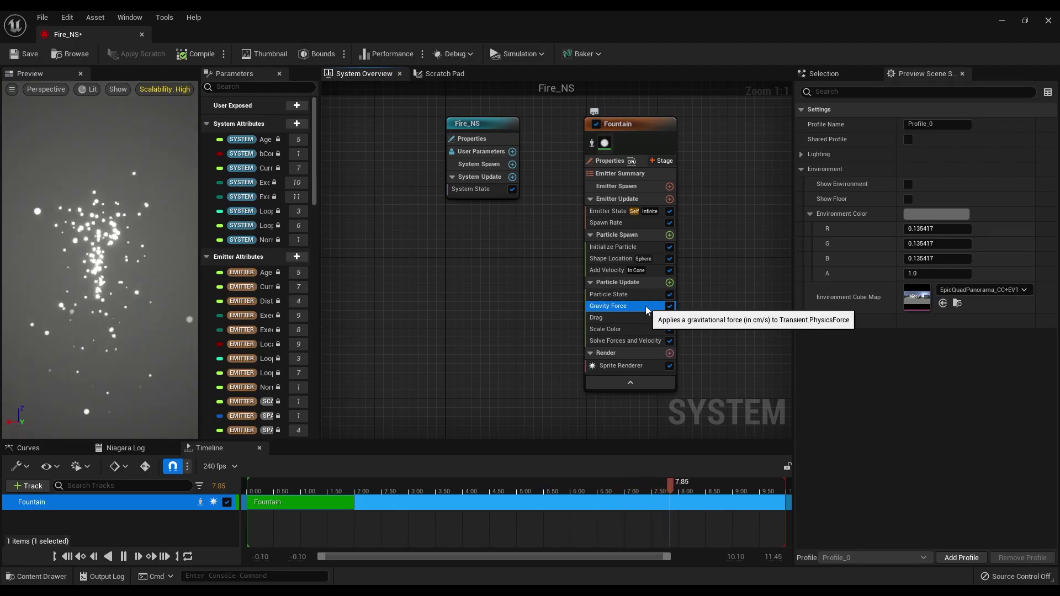
{"action": "key", "text": "Delete"}
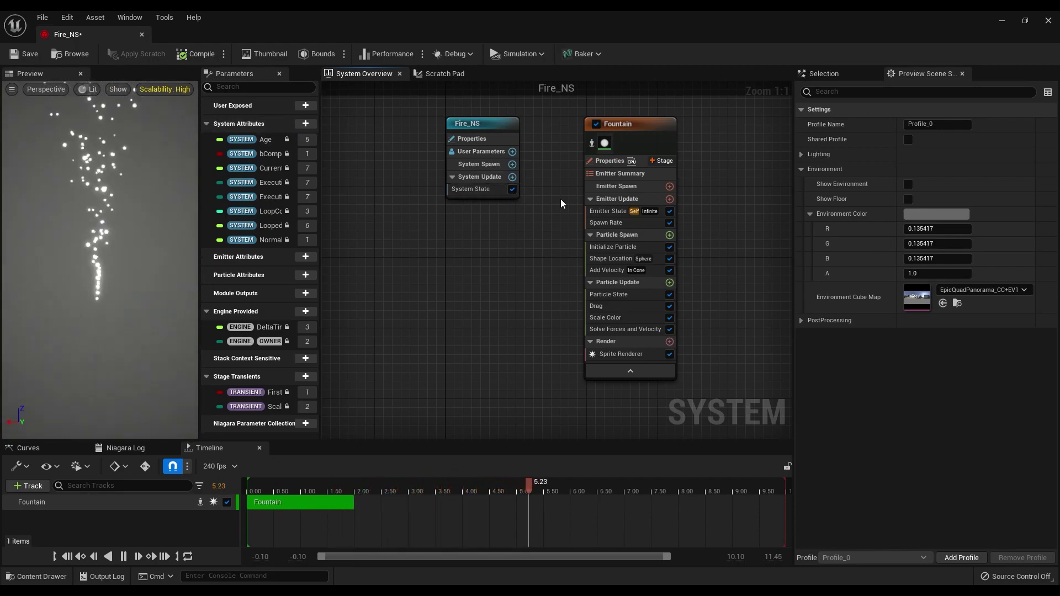
- Set Initialize Particle lifetime to 1.5–3.0 and uniform sprite size to 5.0–40.0
{"action": "left_click", "coordinate": [614, 235]}
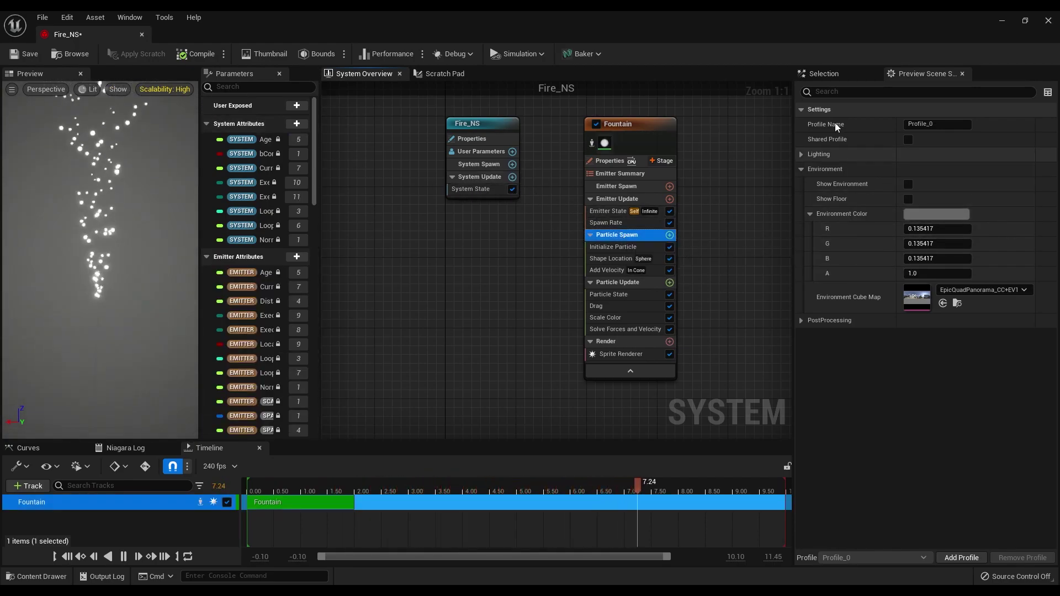
{"action": "left_click", "coordinate": [963, 74]}
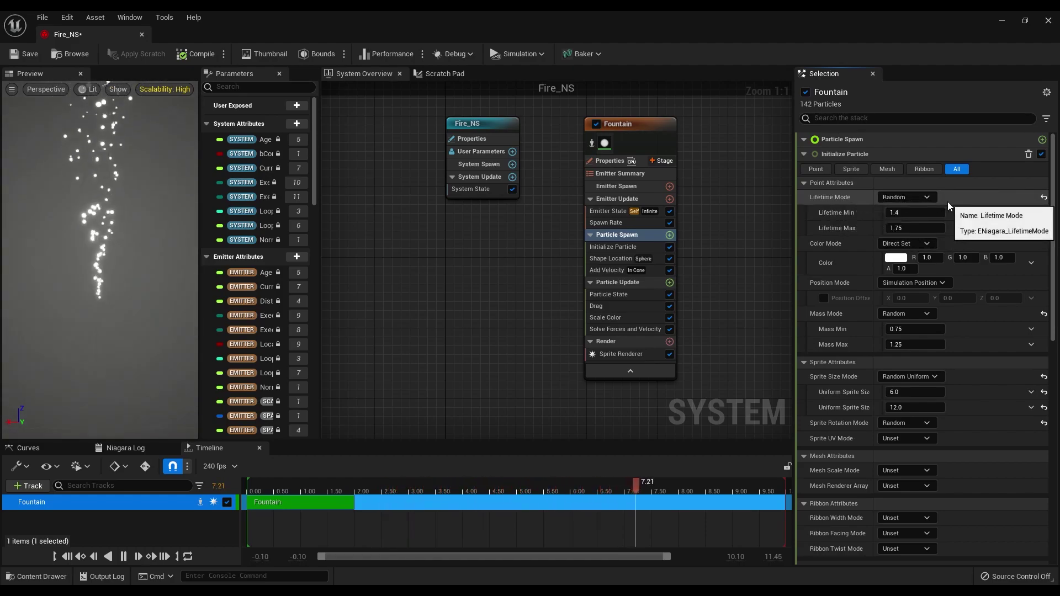
{"action": "left_click", "coordinate": [912, 214]}
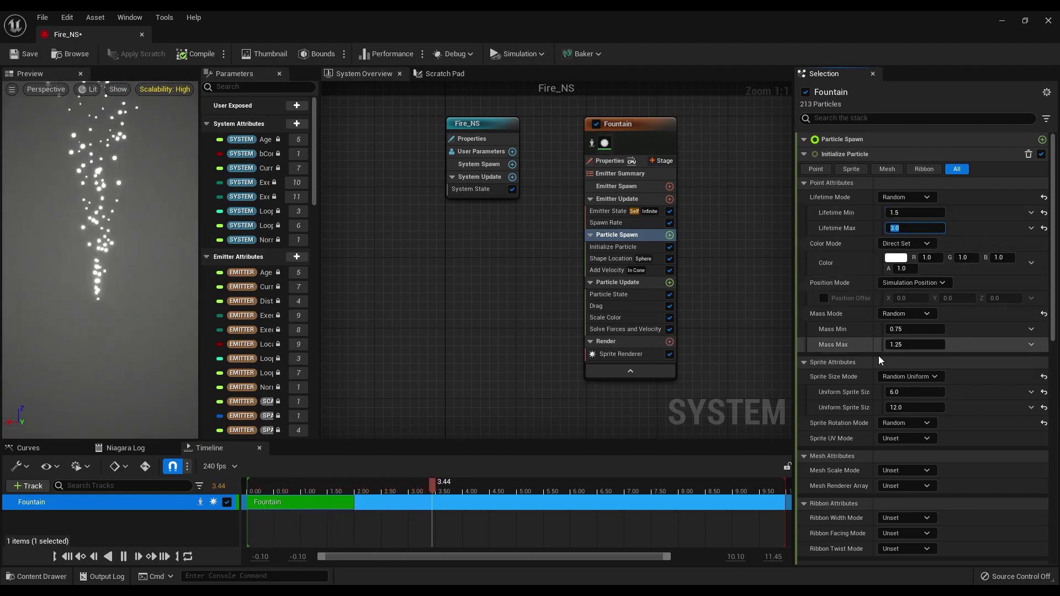
{"action": "scroll", "coordinate": [859, 399], "scroll_direction": "down", "scroll_amount": 2}
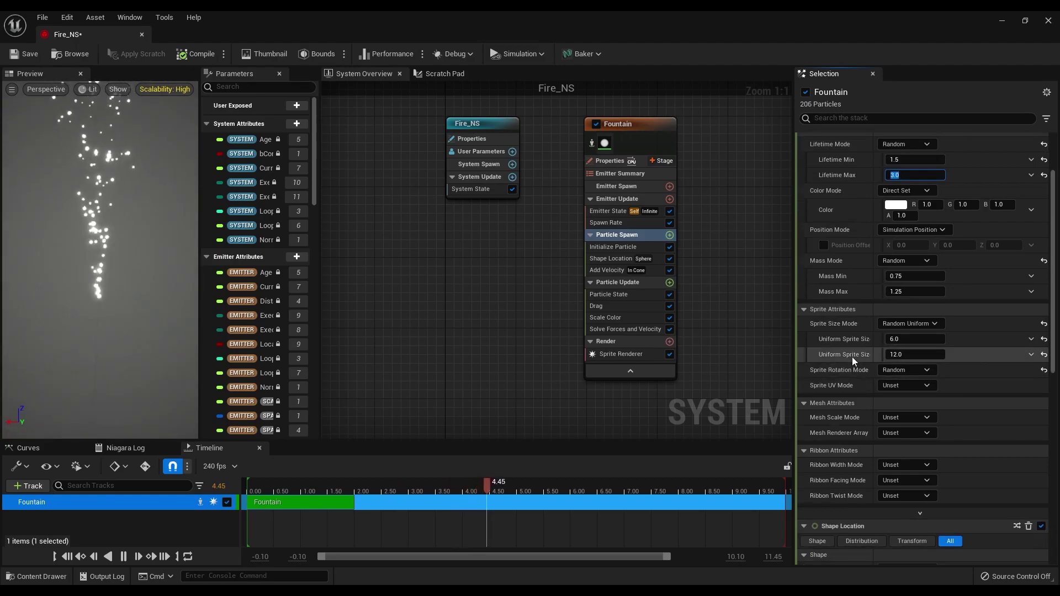
{"action": "left_click", "coordinate": [906, 339]}
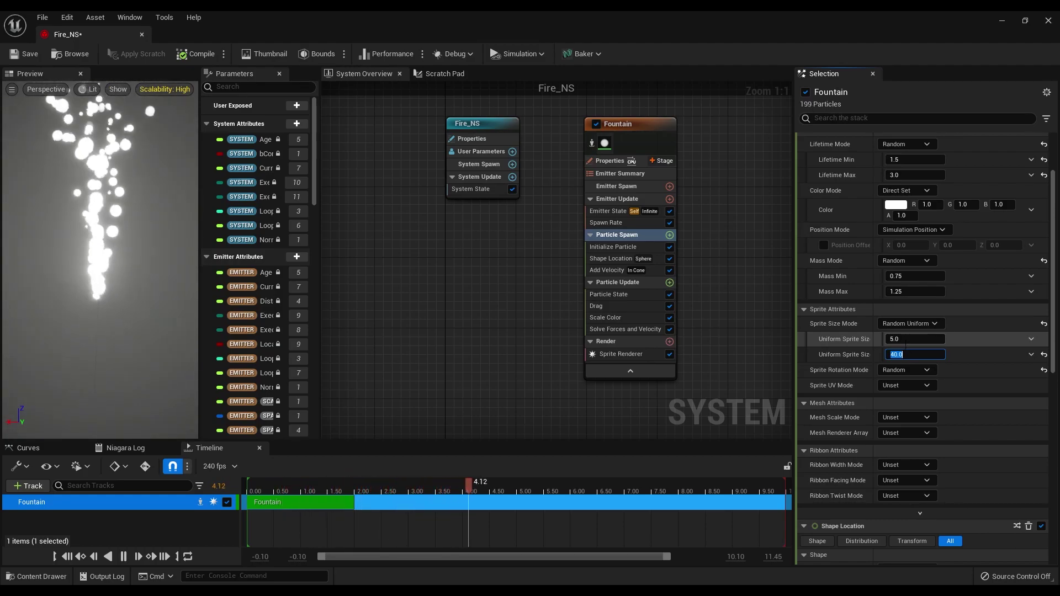
- Set the Add Velocity speed range to minimum 100 and maximum 200
{"action": "scroll", "coordinate": [904, 348], "scroll_direction": "down", "scroll_amount": 10}
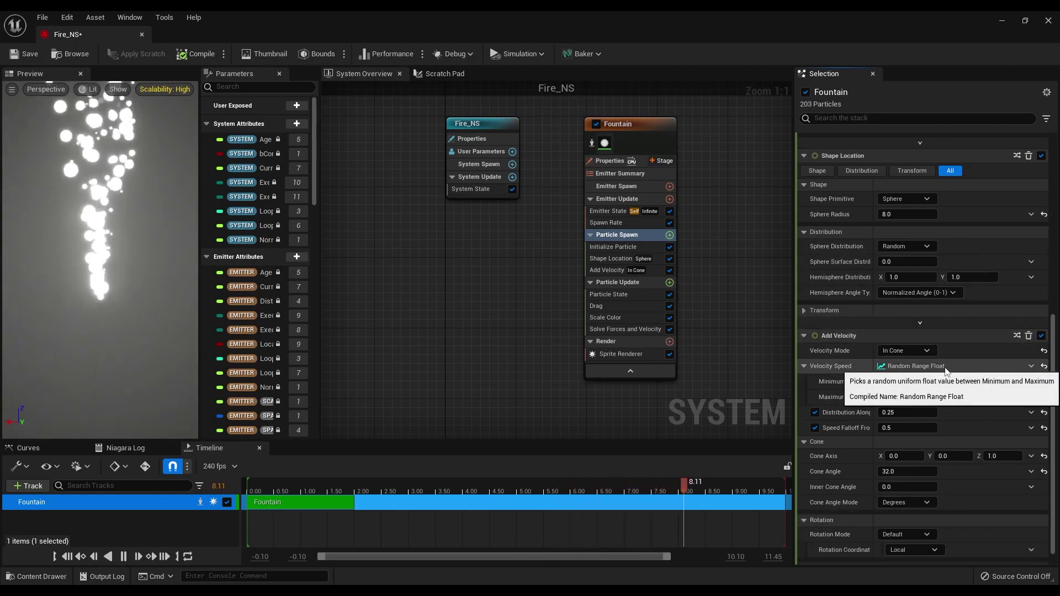
{"action": "left_click", "coordinate": [915, 385]}
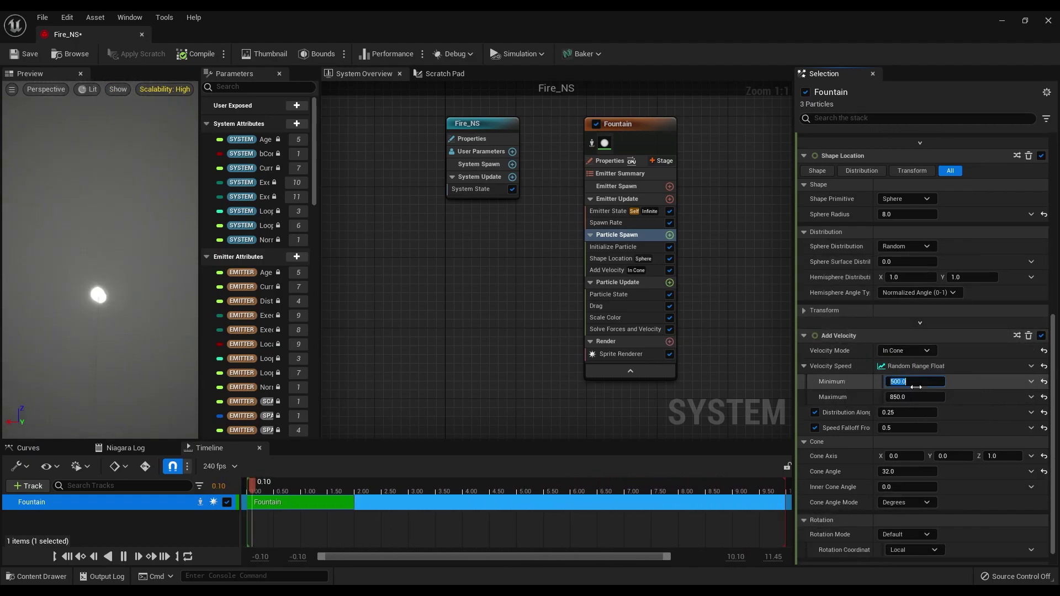
{"action": "type", "text": "100"}
{"action": "key", "text": "Tab"}
{"action": "type", "text": "200"}
{"action": "key", "text": "Return"}
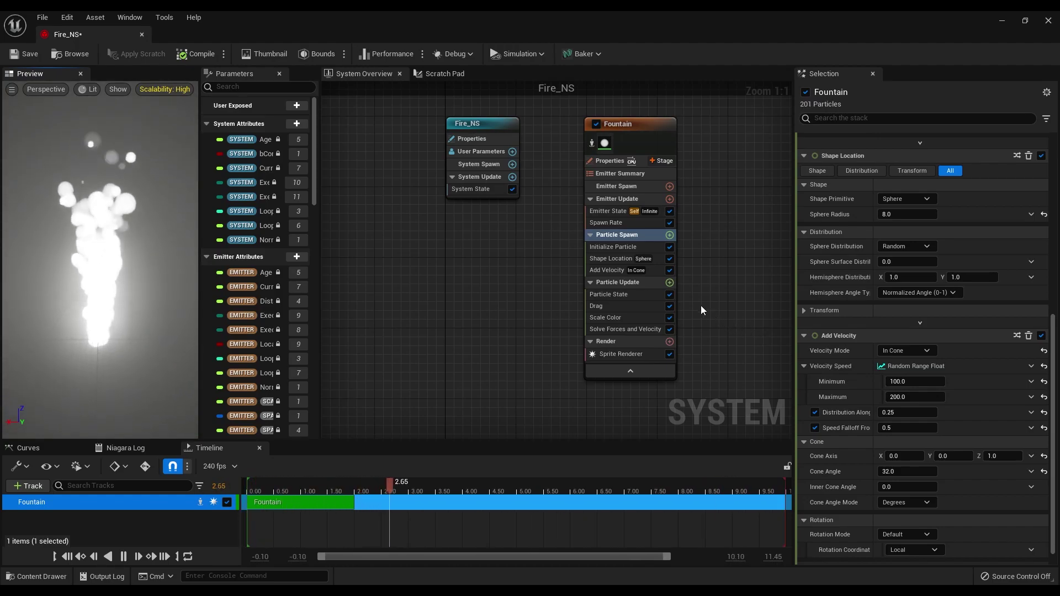
- Add Scale Sprite Size to Particle Update and add a size curve key valued 0.4
{"action": "left_click", "coordinate": [671, 283]}
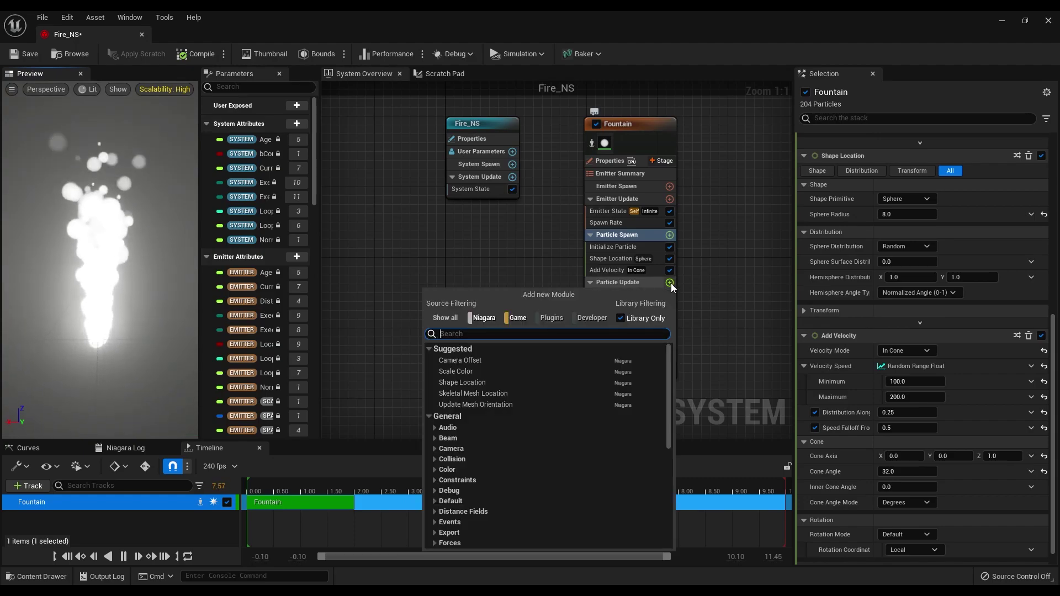
{"action": "type", "text": "SPRITE"}
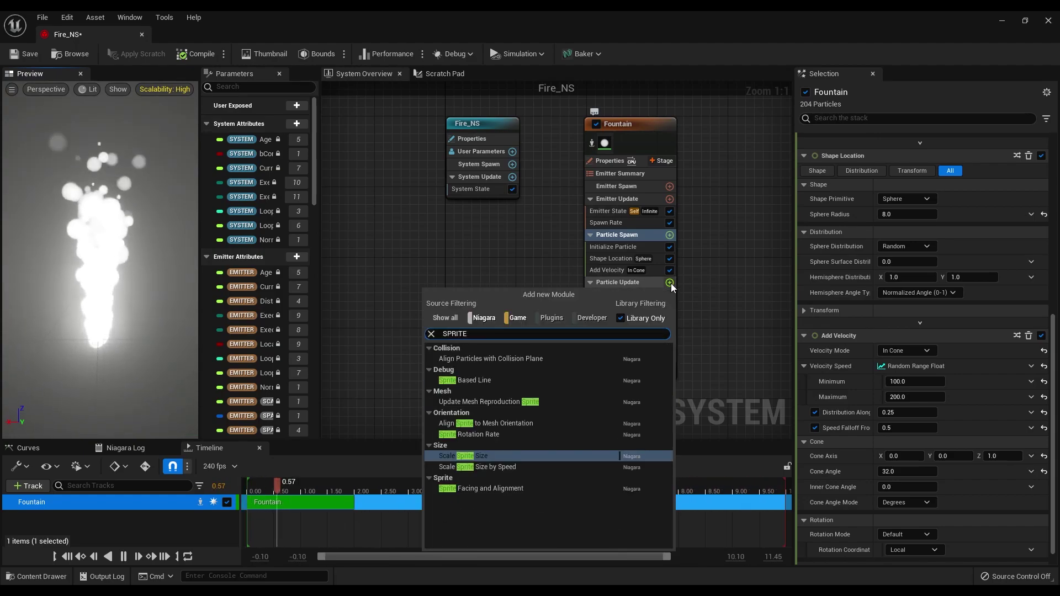
{"action": "left_click", "coordinate": [527, 455]}
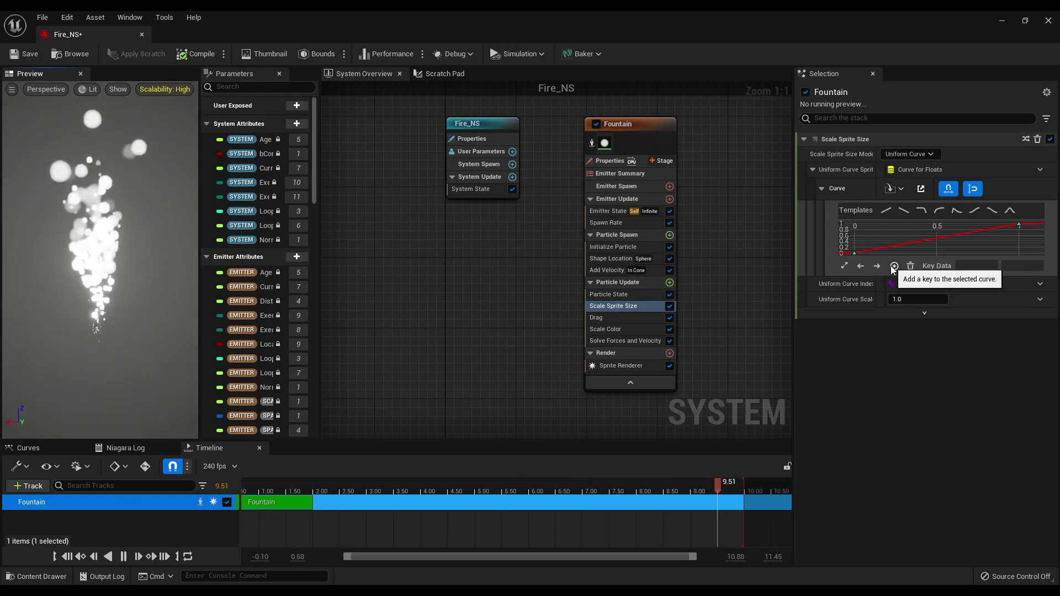
{"action": "left_click", "coordinate": [894, 268]}
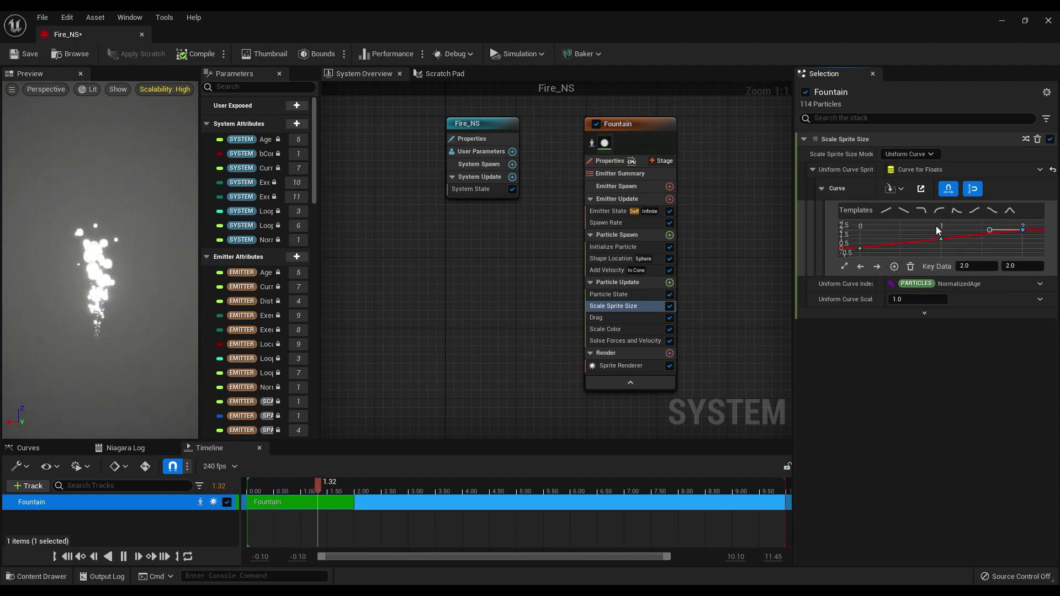
{"action": "left_click", "coordinate": [859, 248]}
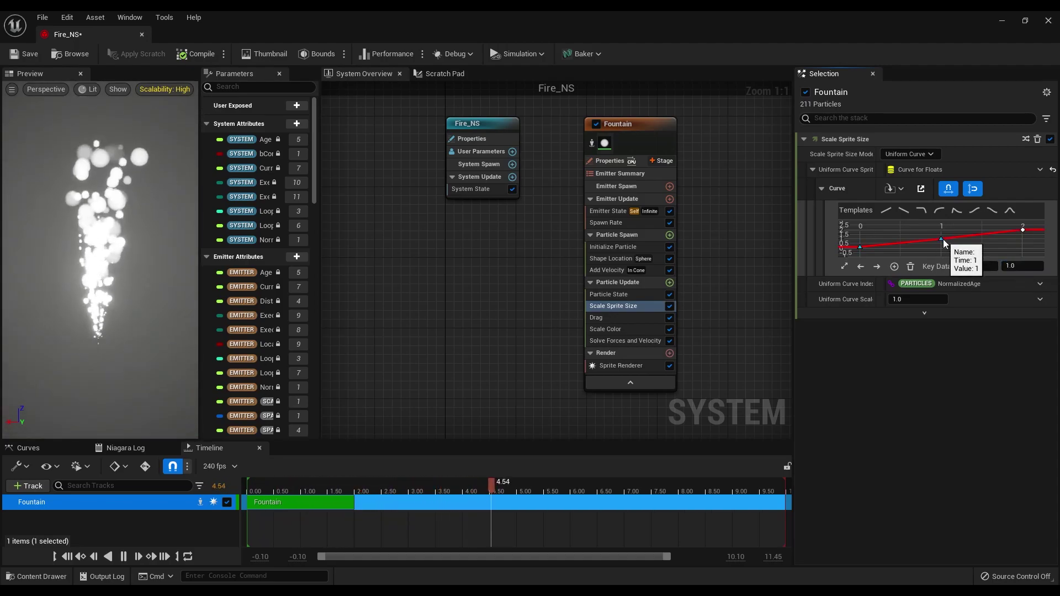
{"action": "left_click", "coordinate": [972, 266]}
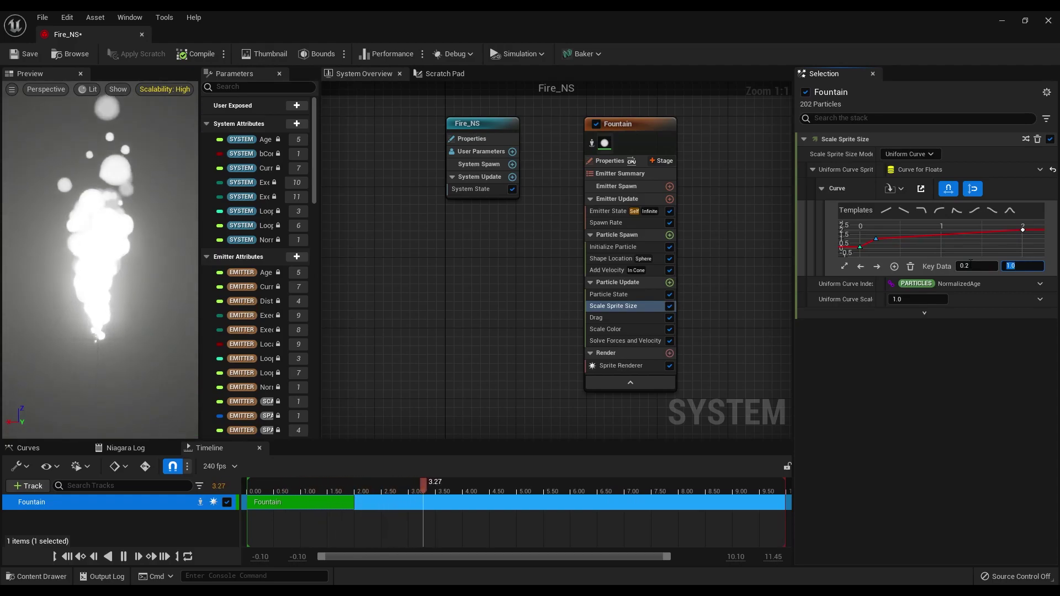
{"action": "type", "text": "0.4"}
{"action": "key", "text": "Return"}
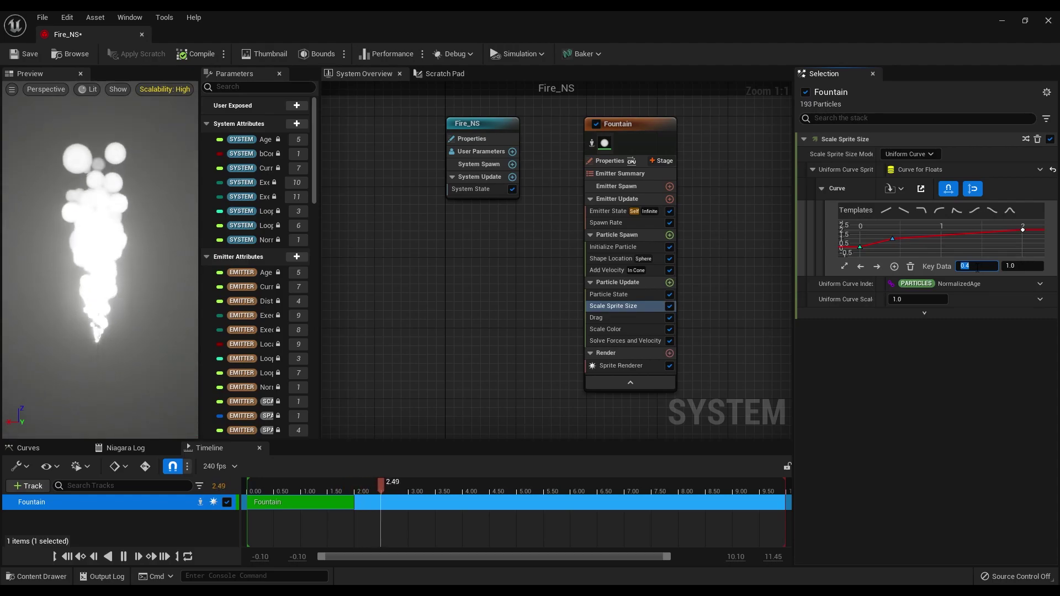
- Set the last size key to time 1, value 1, and move the middle key to time 0.2
{"action": "left_click", "coordinate": [1023, 230]}
{"action": "left_click", "coordinate": [987, 266]}
{"action": "type", "text": "1"}
{"action": "key", "text": "Tab"}
{"action": "type", "text": "1"}
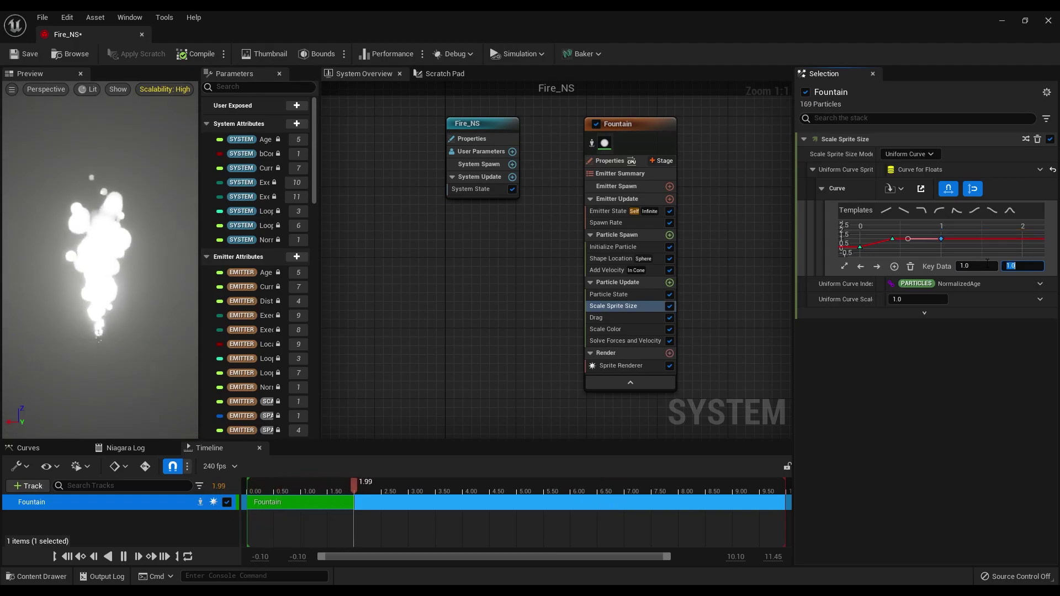
{"action": "key", "text": "Return"}
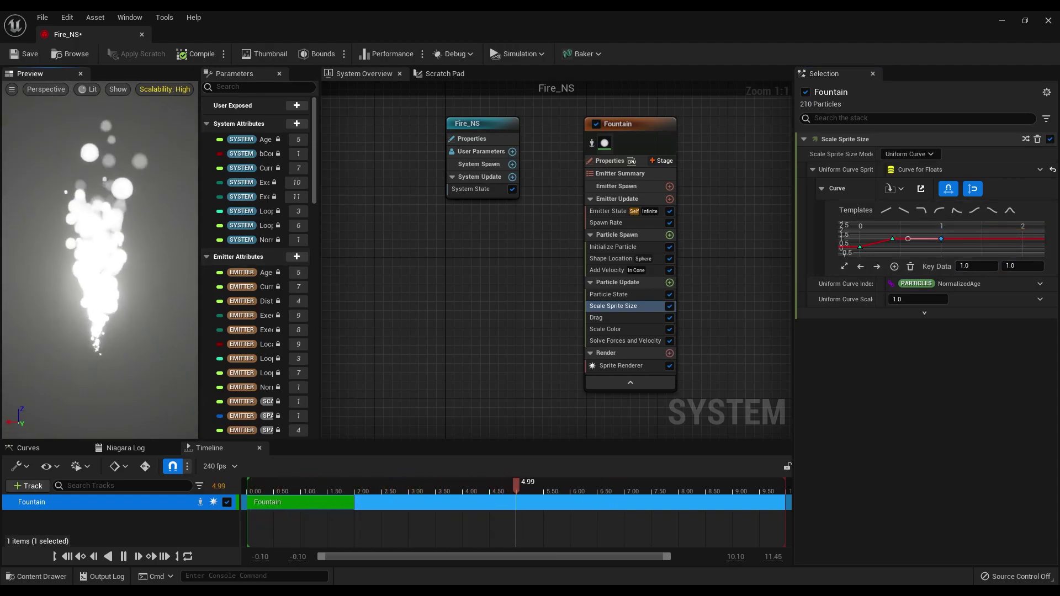
{"action": "left_click", "coordinate": [892, 239]}
{"action": "left_click", "coordinate": [972, 266]}
{"action": "type", "text": "0.2"}
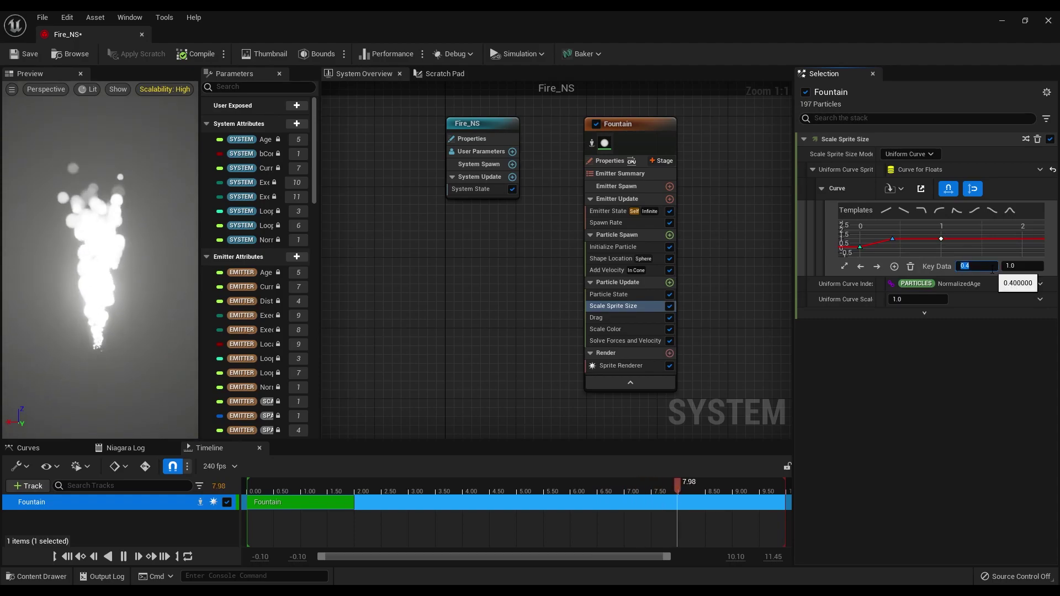
{"action": "key", "text": "Return"}
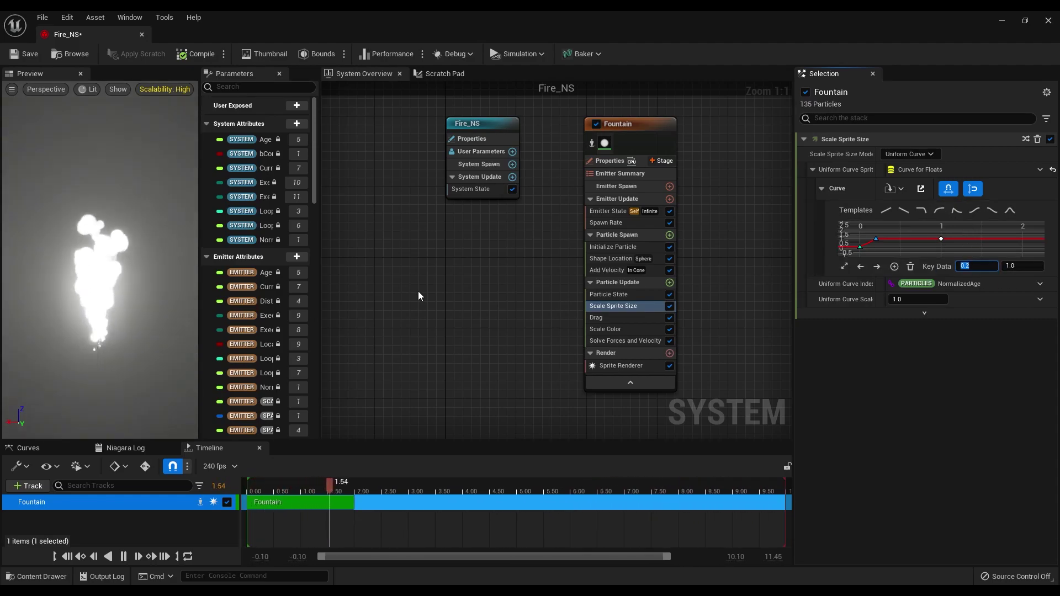
- Raise the Fountain emitter's Drag to 0.5
{"action": "left_click", "coordinate": [597, 317]}
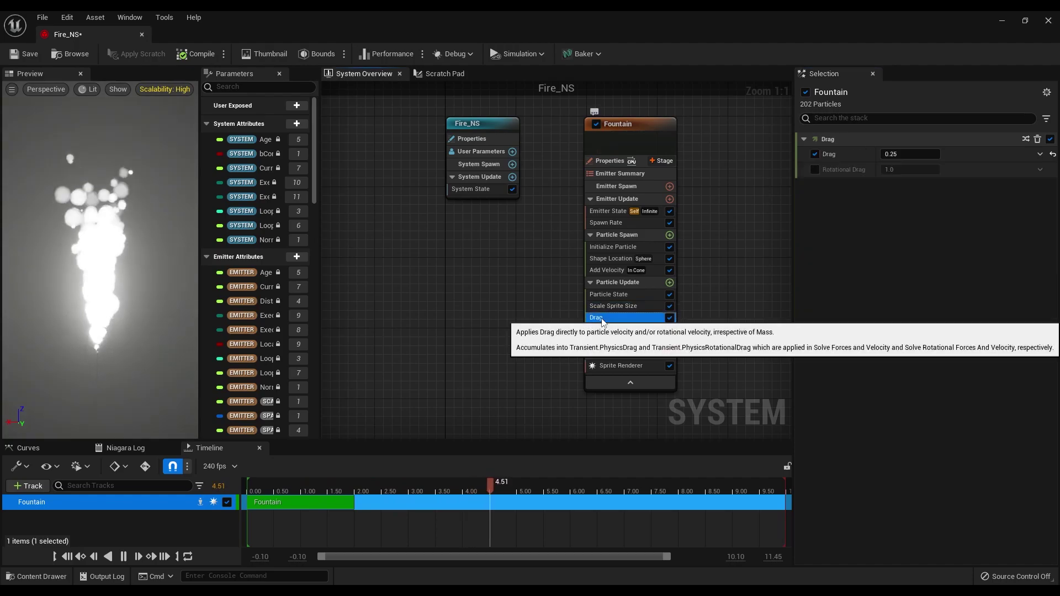
{"action": "left_click", "coordinate": [925, 154]}
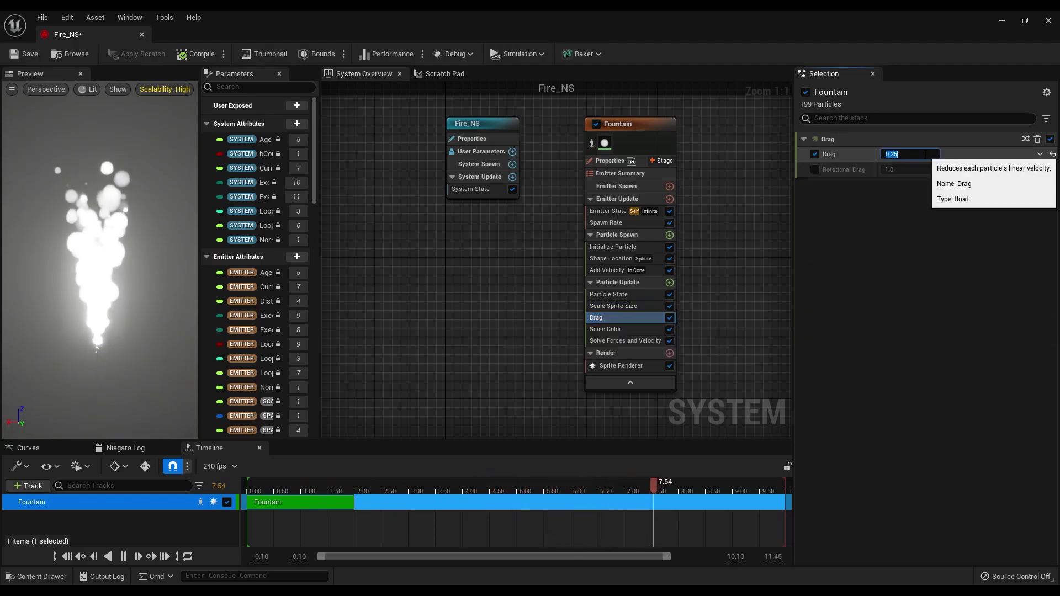
{"action": "type", "text": "0.5"}
{"action": "key", "text": "Return"}
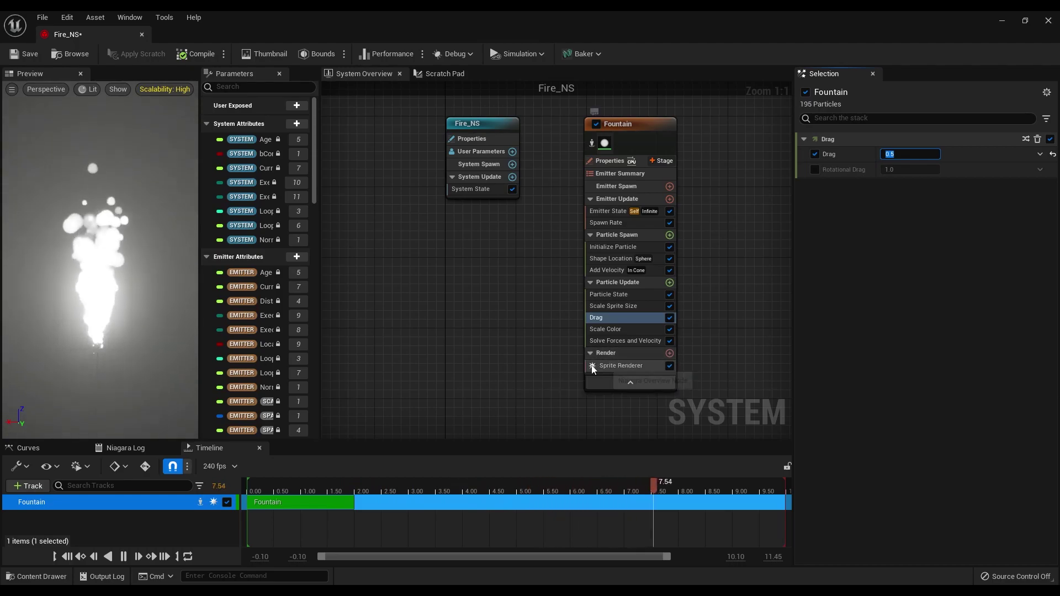
- Assign the Fire_MAT material to the Fountain's Sprite Renderer
{"action": "left_click", "coordinate": [648, 367]}
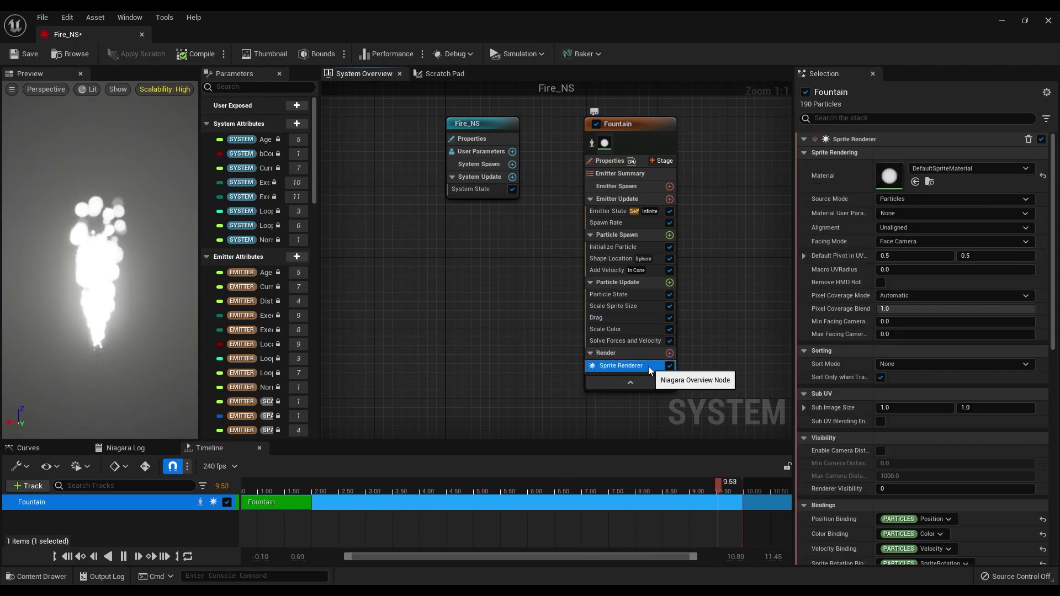
{"action": "left_click", "coordinate": [915, 172]}
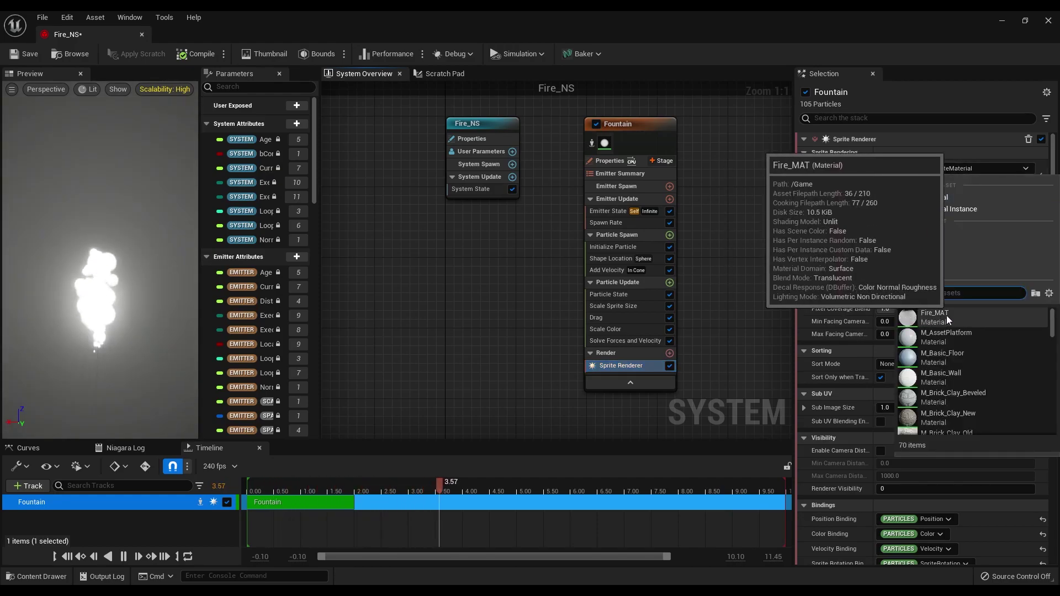
{"action": "left_click", "coordinate": [963, 312]}
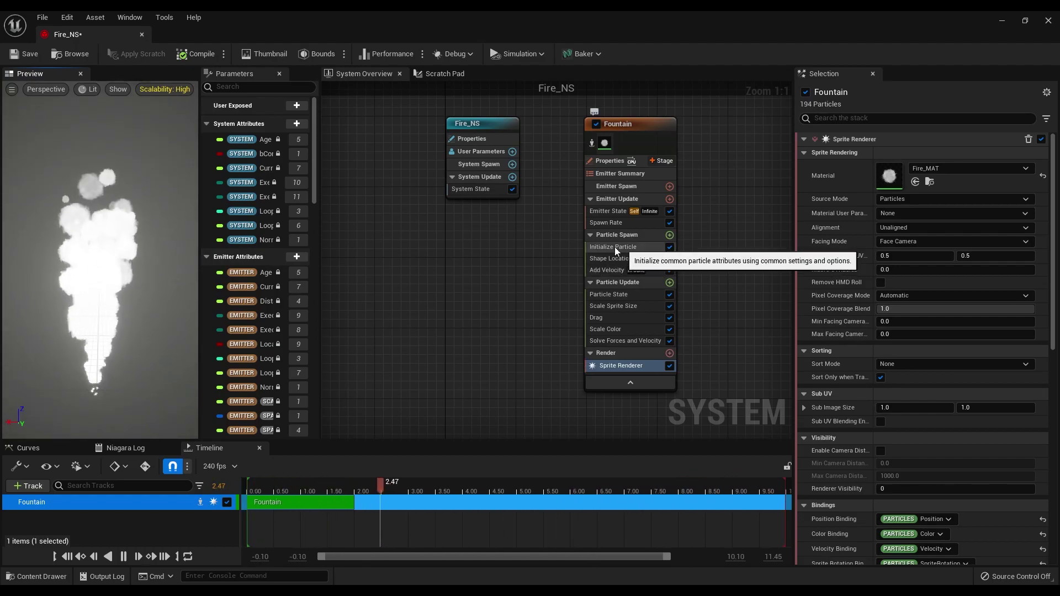
- Set the Initialize Particle colour to R 20, G 5, B 1
{"action": "left_click", "coordinate": [637, 248]}
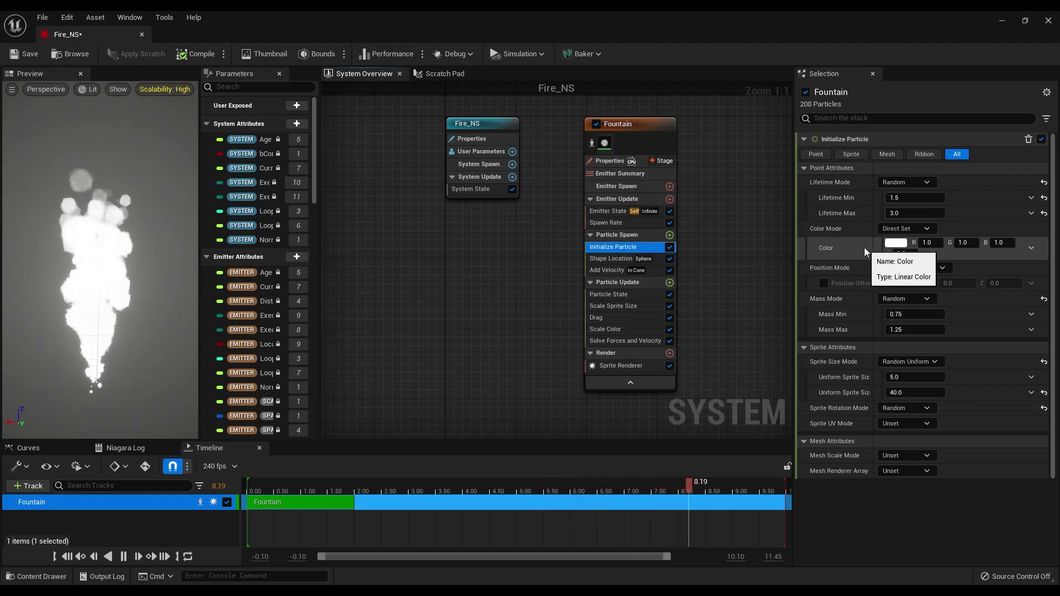
{"action": "left_click", "coordinate": [932, 242]}
{"action": "type", "text": "20"}
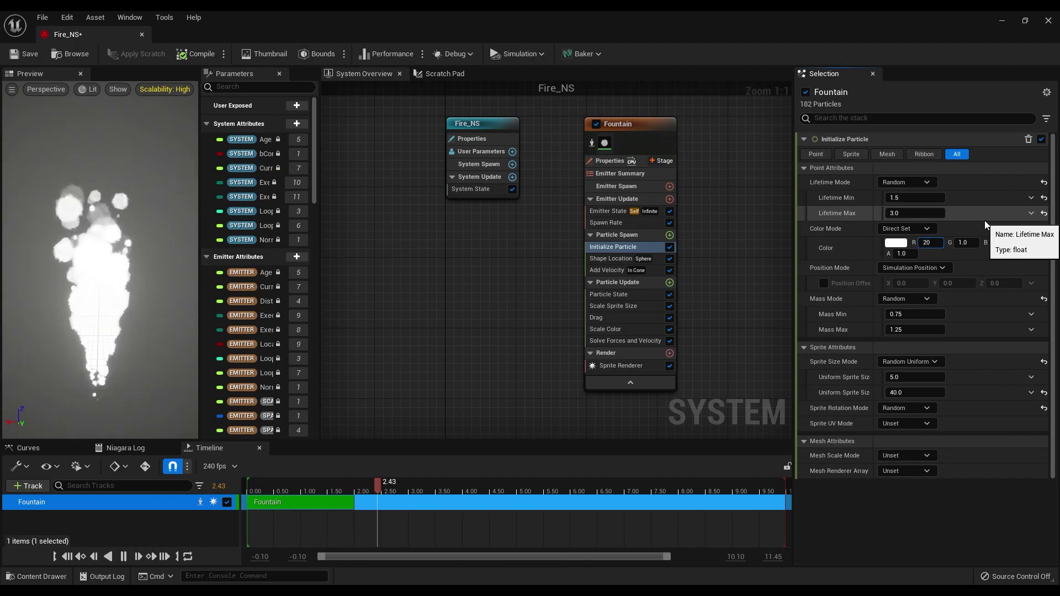
{"action": "key", "text": "Tab"}
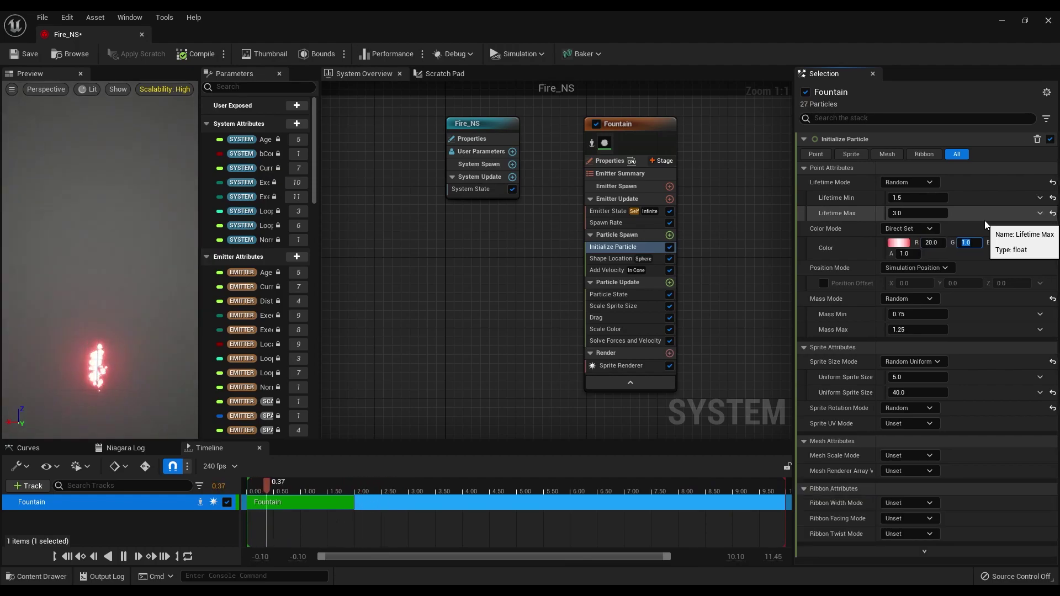
{"action": "type", "text": "5"}
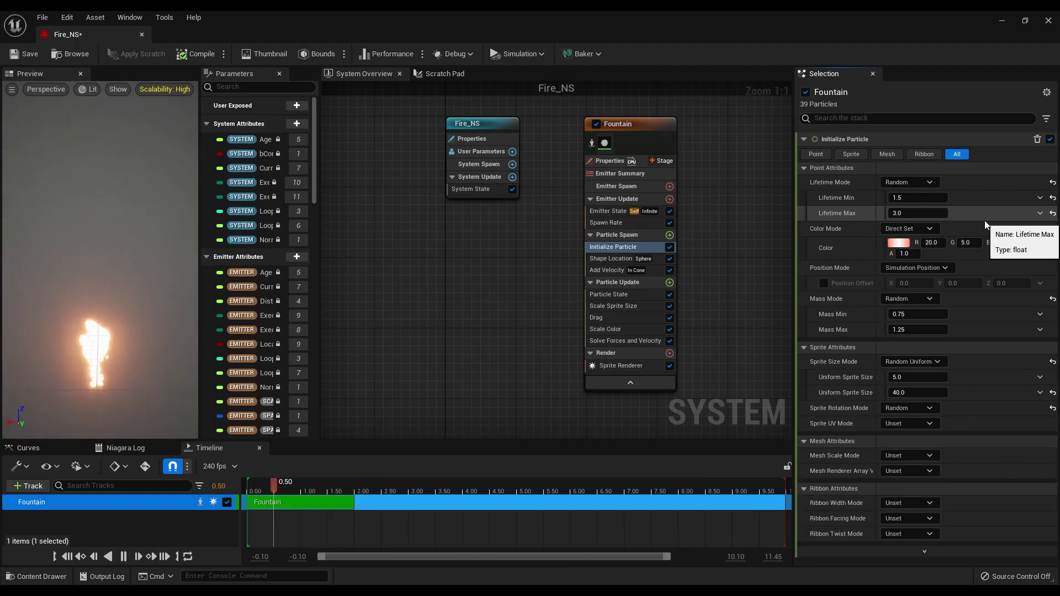
{"action": "key", "text": "Tab"}
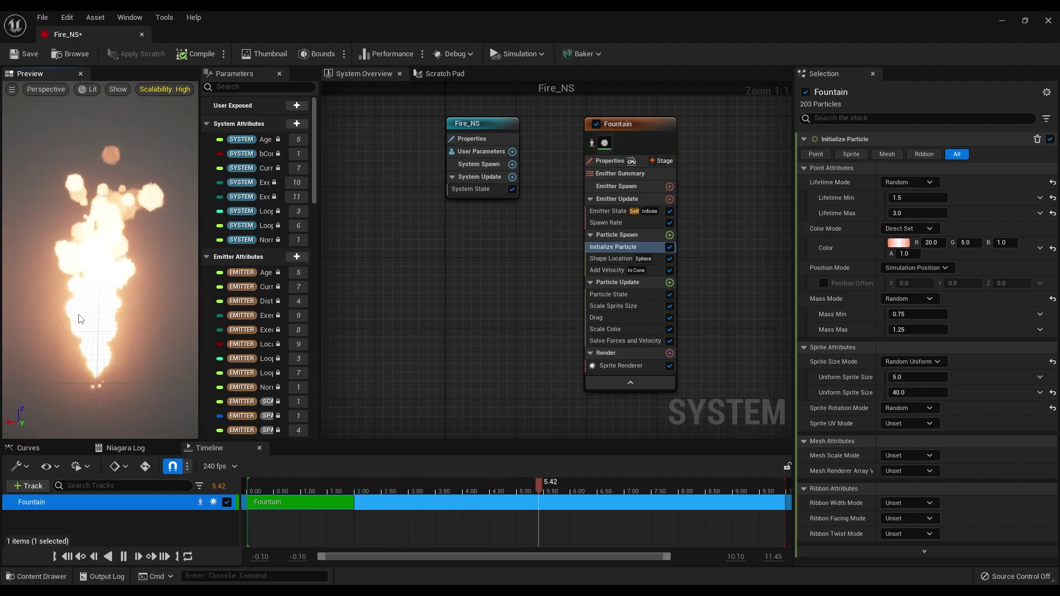
- Rename the Fountain emitter to Fire
{"action": "left_click", "coordinate": [611, 127]}
{"action": "left_click", "coordinate": [618, 125]}
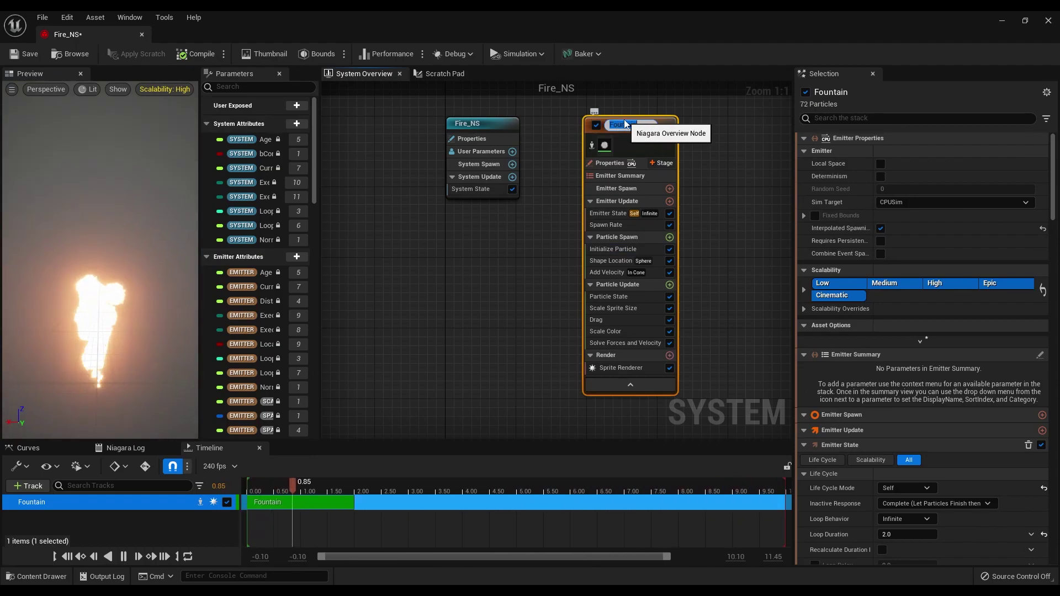
{"action": "key", "text": "BackSpace"}
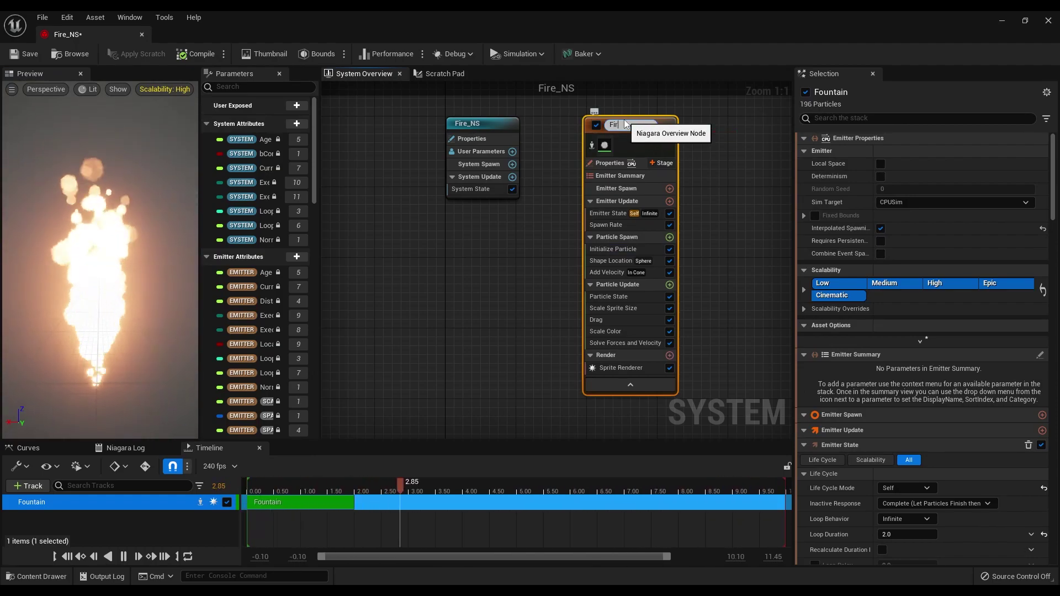
{"action": "key", "text": "Return"}
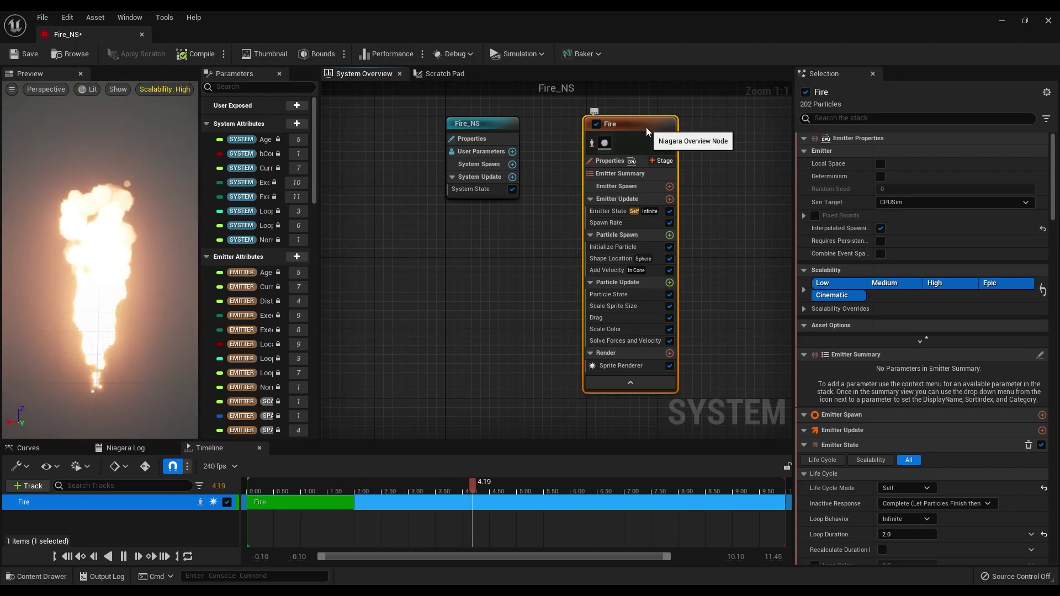
- Duplicate the Fire emitter with Ctrl+D to create Fire001
{"action": "right_click", "coordinate": [648, 132]}
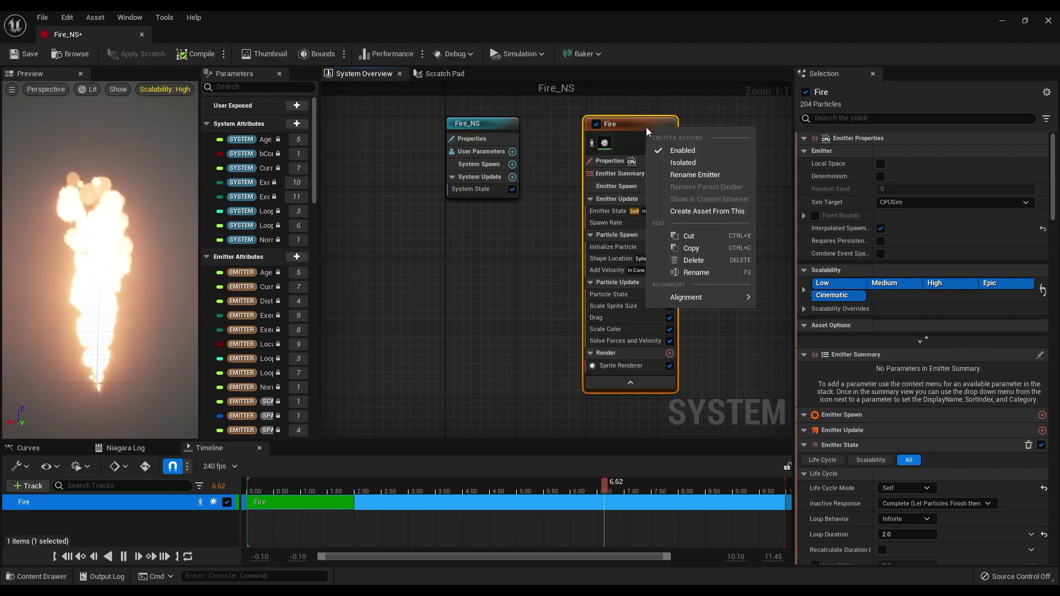
{"action": "key", "text": "Escape"}
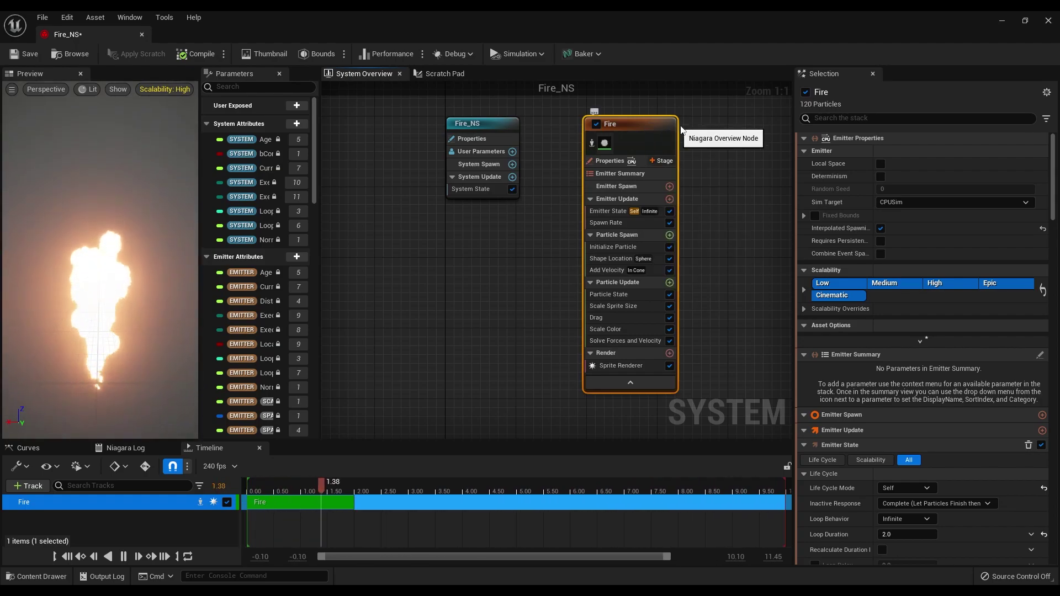
{"action": "key", "text": "ctrl+d"}
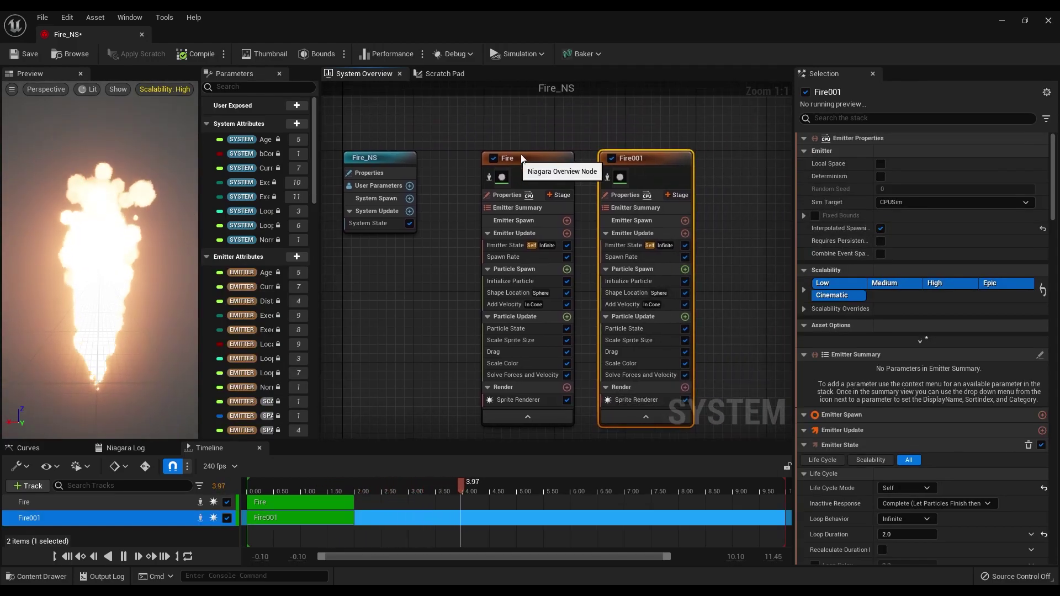
- Rename the copied Fire001 emitter to Smoke
{"action": "double_click", "coordinate": [628, 158]}
{"action": "type", "text": "Smoke"}
{"action": "key", "text": "Return"}
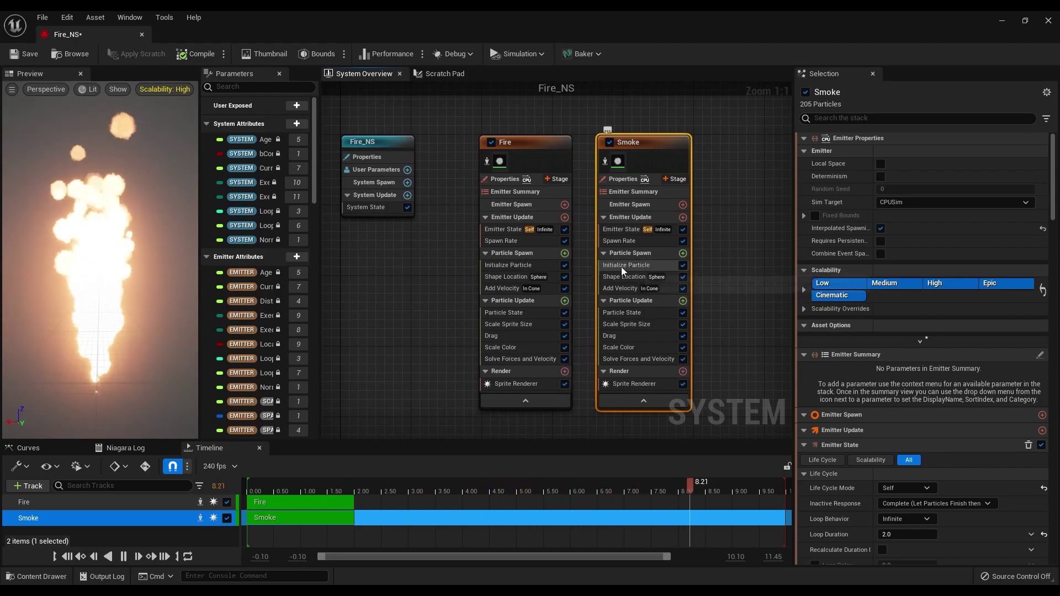
- Set the Smoke particles' Initialize Particle colour to near-black 0.01, 0.01, 0.01
{"action": "left_click", "coordinate": [661, 265]}
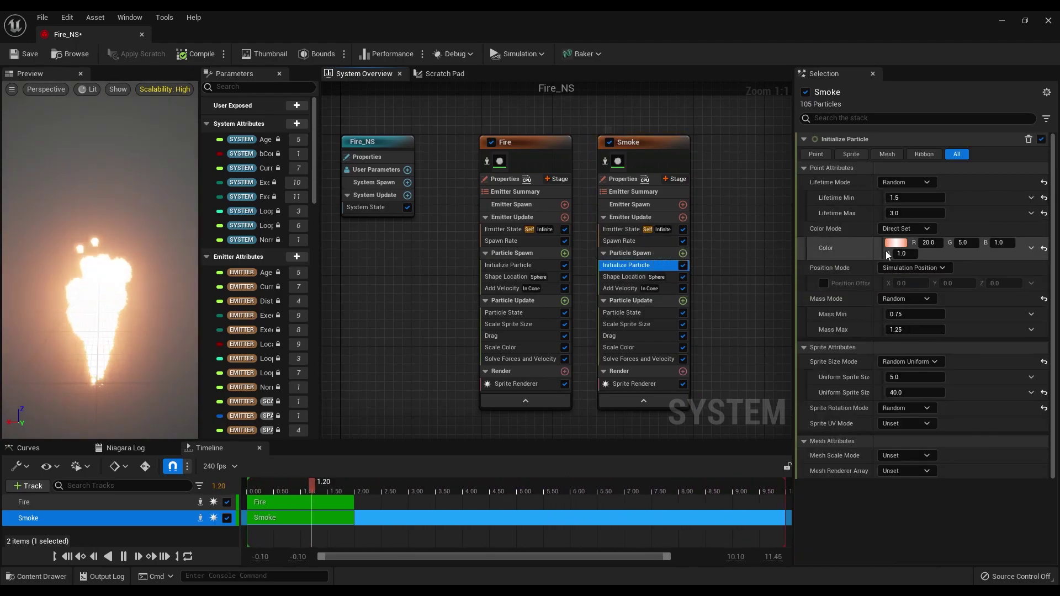
{"action": "left_click", "coordinate": [941, 245]}
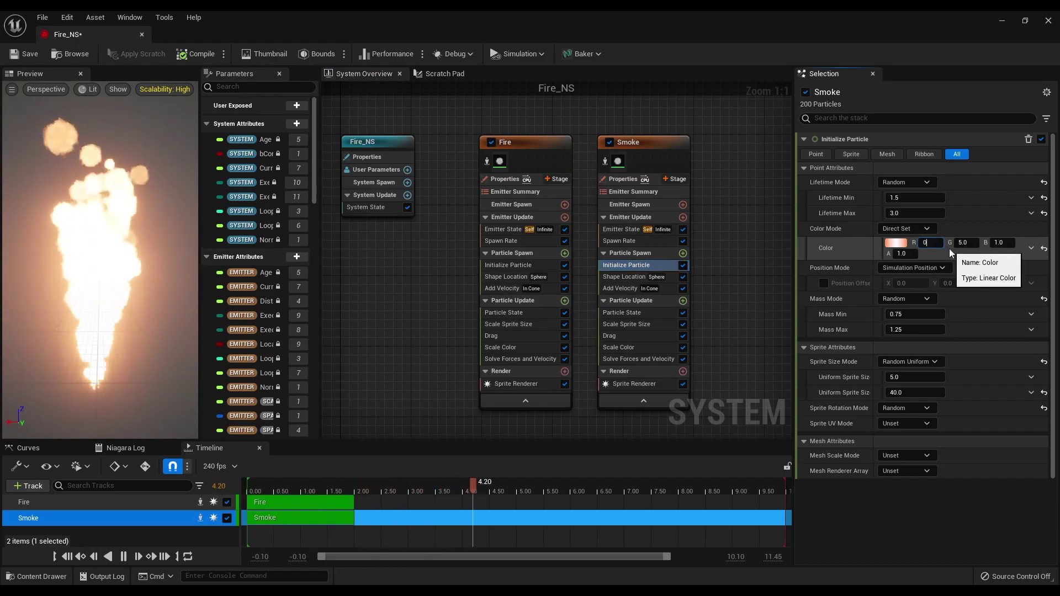
{"action": "key", "text": "Tab"}
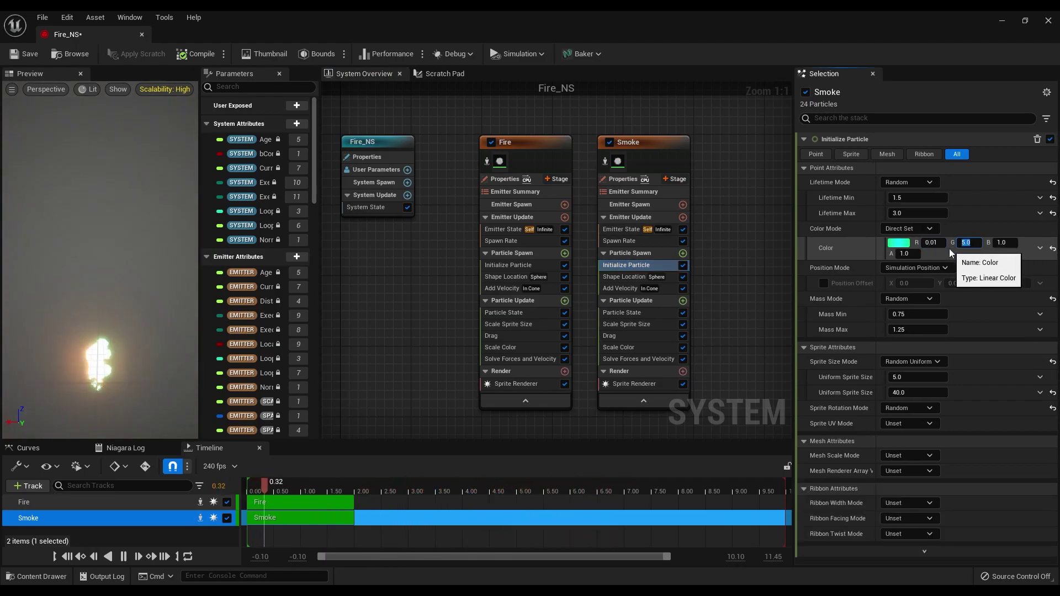
{"action": "type", "text": "0.01"}
{"action": "key", "text": "Tab"}
{"action": "type", "text": "0.01"}
{"action": "key", "text": "Return"}
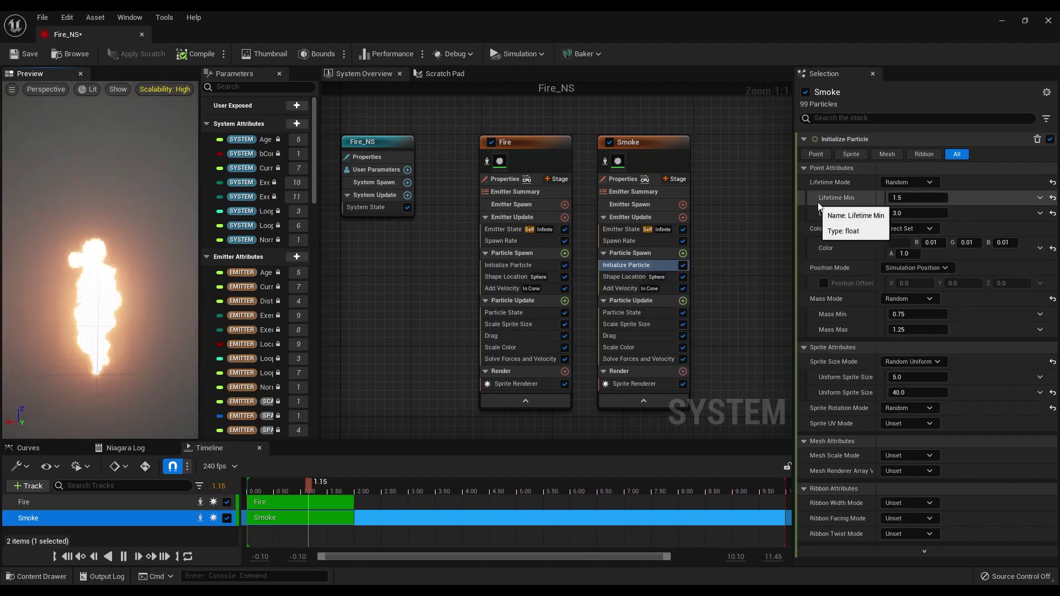
- Set the Smoke particle lifetime to minimum 2 and maximum 4
{"action": "left_click", "coordinate": [916, 198]}
{"action": "type", "text": "2"}
{"action": "left_click", "coordinate": [939, 213]}
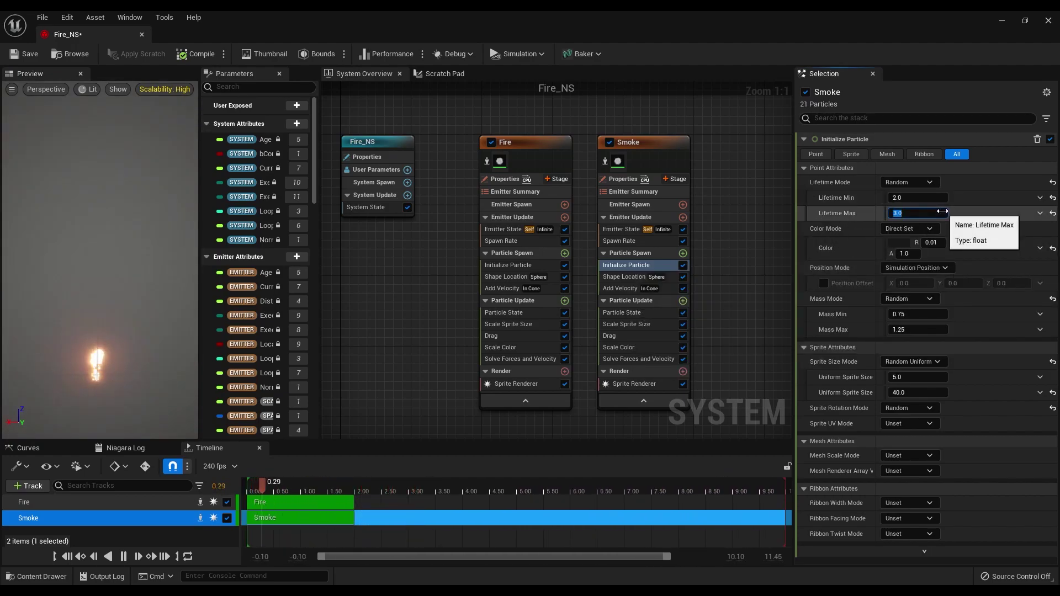
{"action": "type", "text": "4"}
{"action": "key", "text": "Return"}
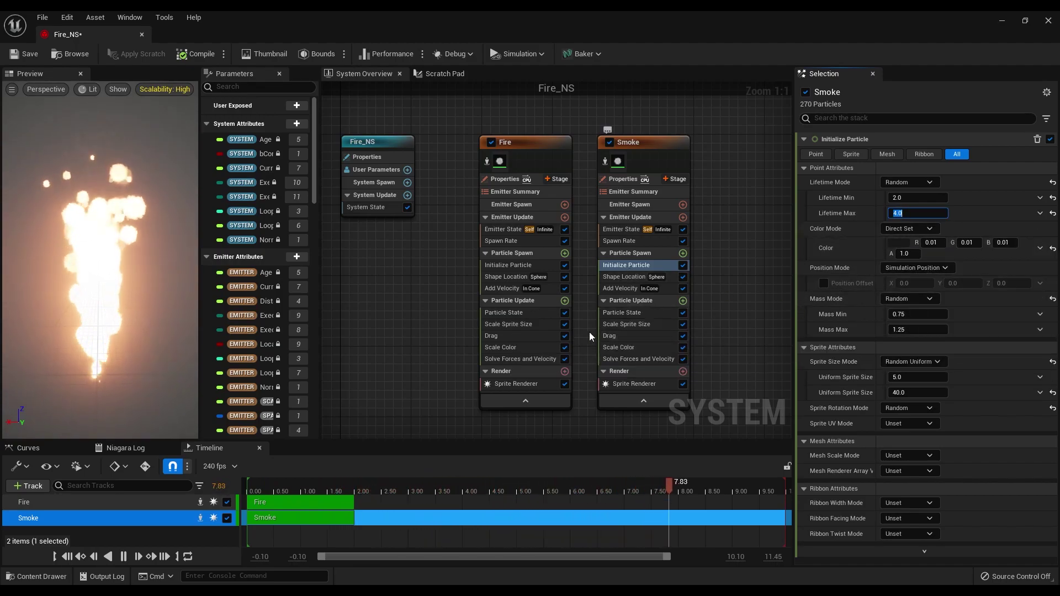
- Set the Smoke emitter's Drag to 0.4 and save Fire_NS
{"action": "left_click", "coordinate": [628, 335]}
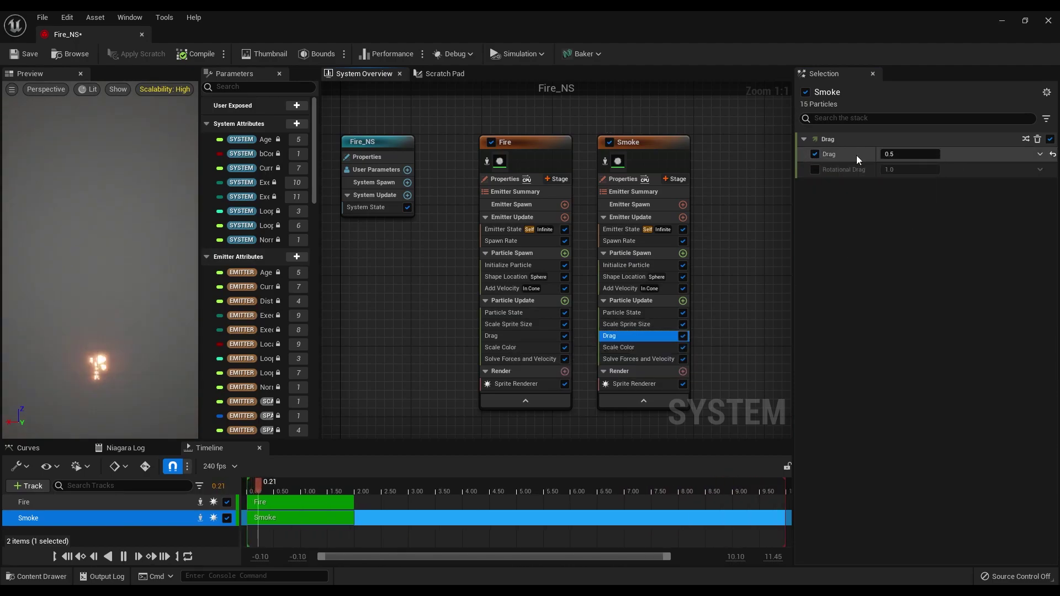
{"action": "left_click", "coordinate": [910, 154]}
{"action": "type", "text": "0.4"}
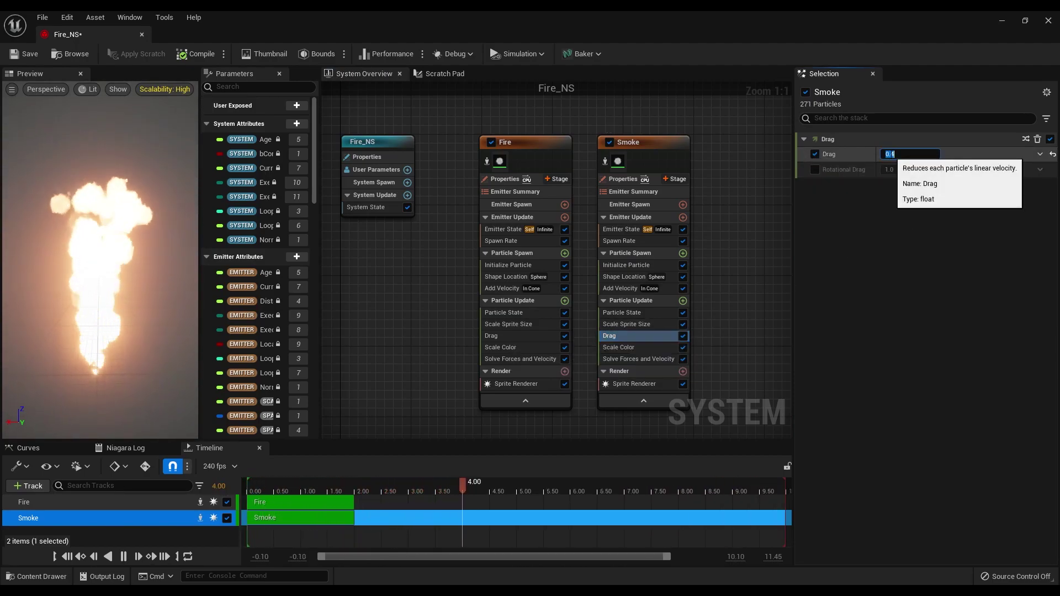
{"action": "key", "text": "Return"}
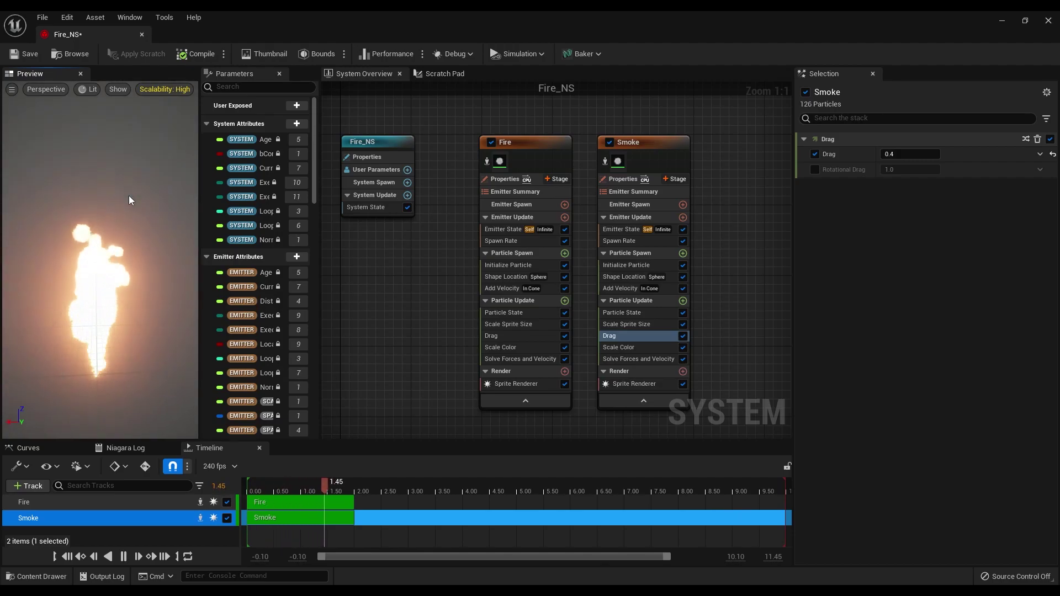
{"action": "left_click", "coordinate": [32, 56]}
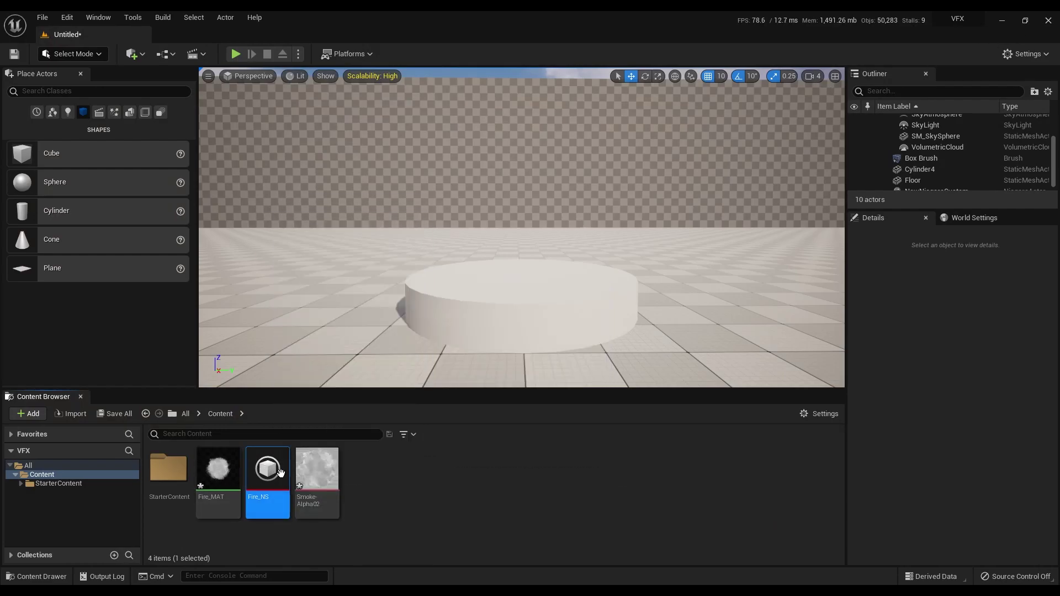
- Place Fire_NS from the Content Browser atop the cylinder, deselect it, and move the camera closer
{"action": "left_click_drag", "start_coordinate": [264, 464], "coordinate": [525, 243]}
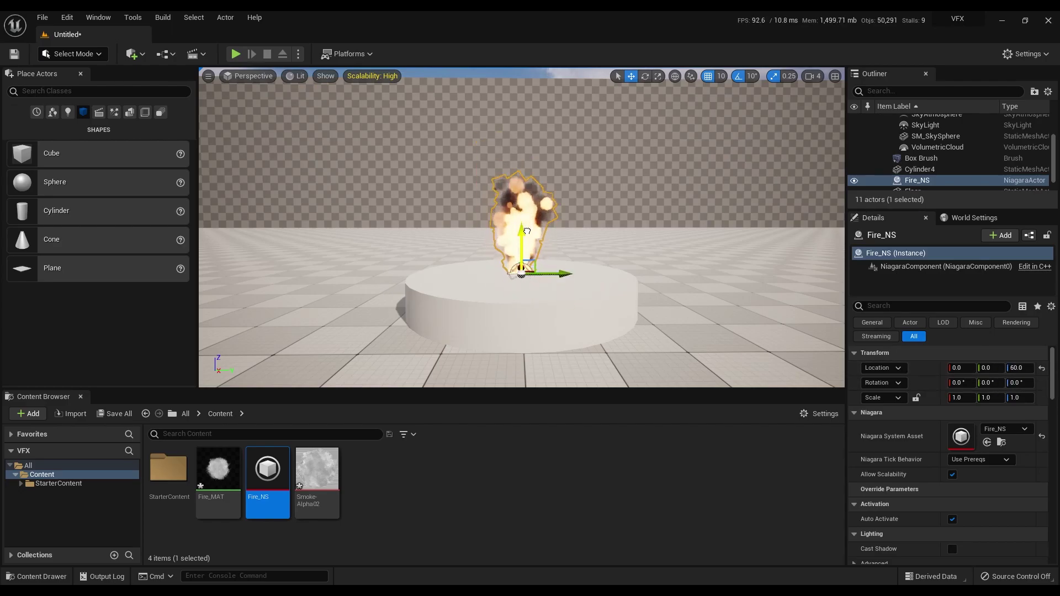
{"action": "left_click", "coordinate": [663, 206]}
{"action": "left_click", "coordinate": [669, 201]}
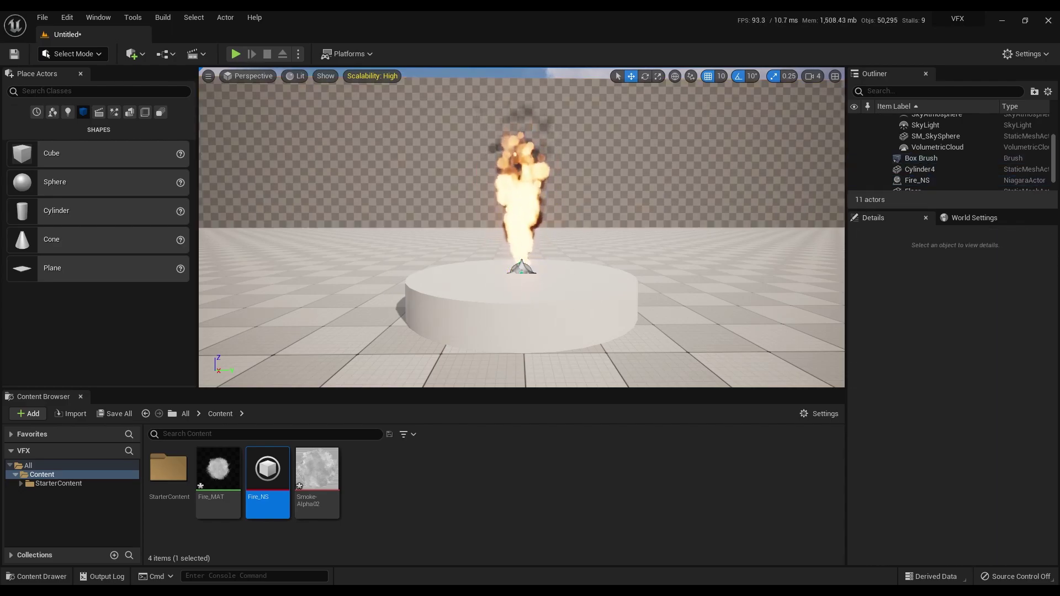
{"action": "left_click_drag", "start_coordinate": [584, 216], "coordinate": [385, 125]}
- Start Simulate mode and move the camera to watch the flames and rising smoke
{"action": "left_click", "coordinate": [298, 54]}
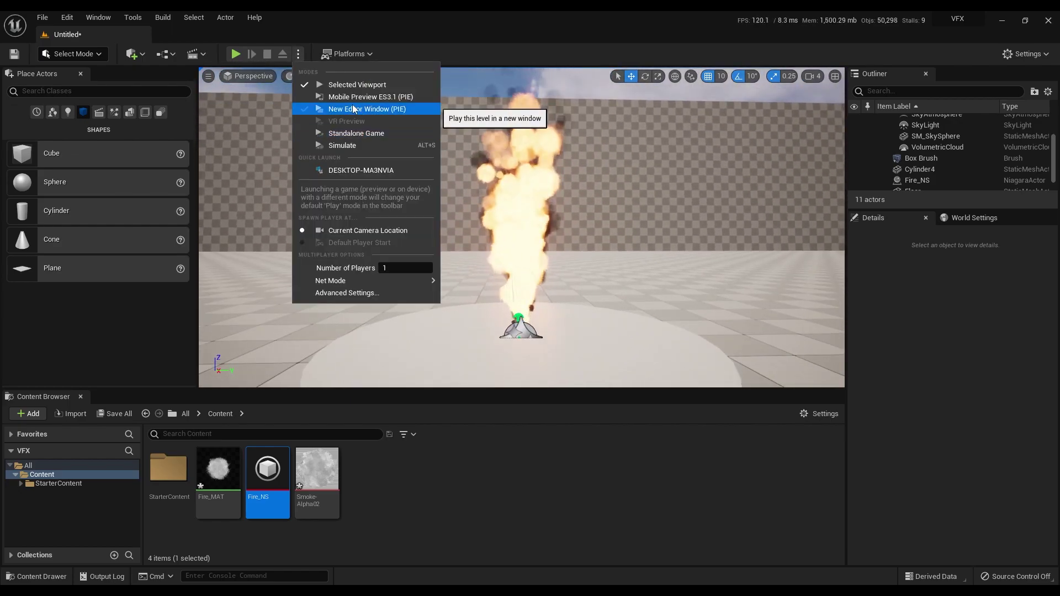
{"action": "left_click", "coordinate": [342, 145]}
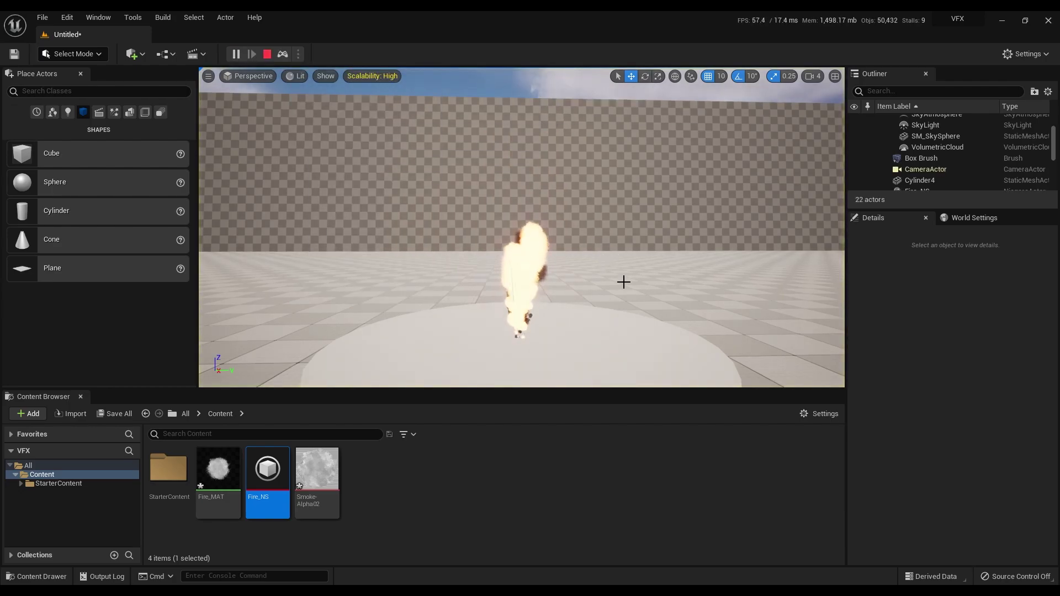
{"action": "left_click_drag", "start_coordinate": [711, 282], "coordinate": [740, 271]}
{"action": "right_click_drag", "start_coordinate": [739, 271], "coordinate": [740, 230]}
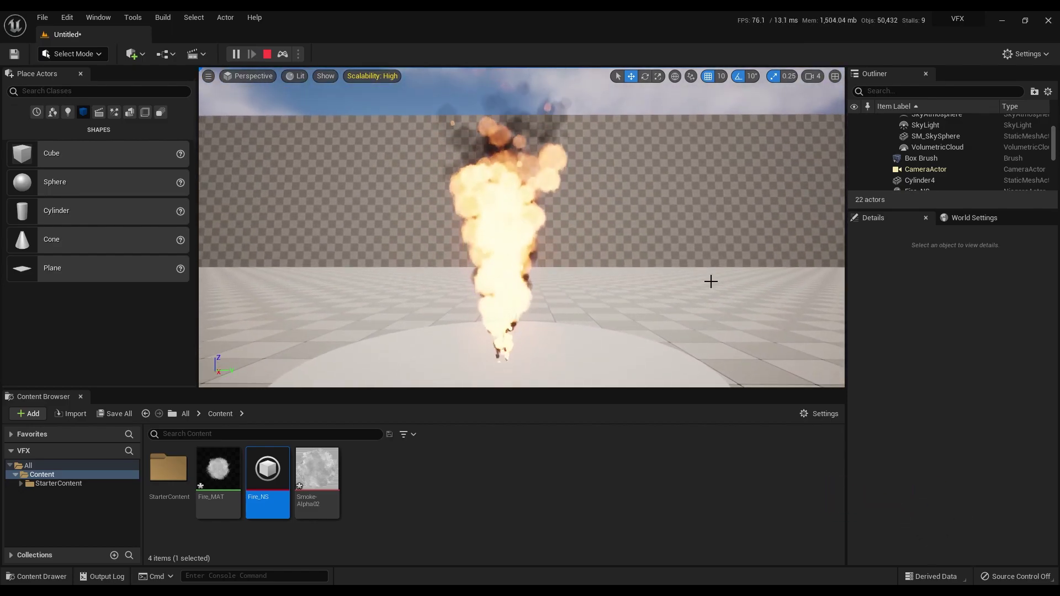